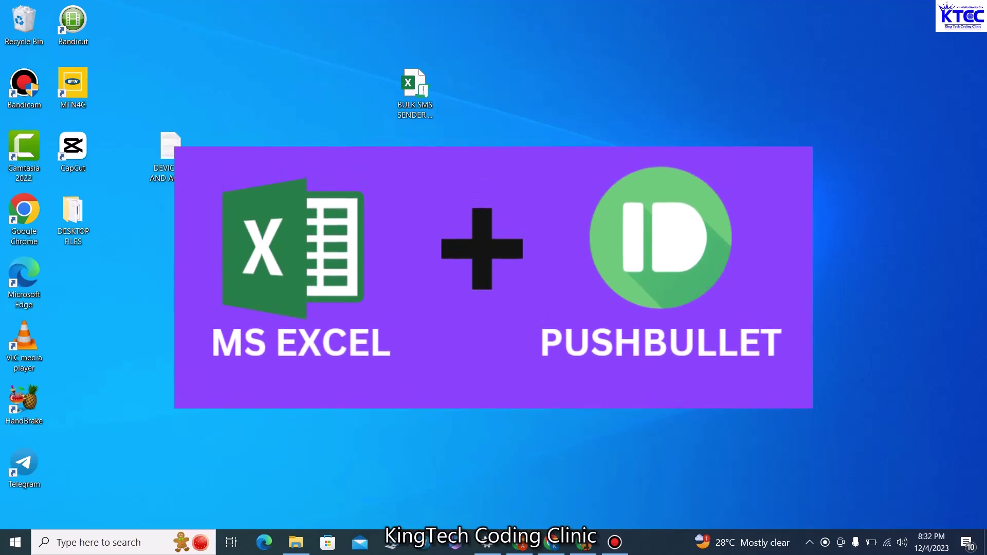
Move the BULK SMS SENDER APP.xlsm icon lower and further right on the desktop
left_click_drag(426, 73, 426, 135)
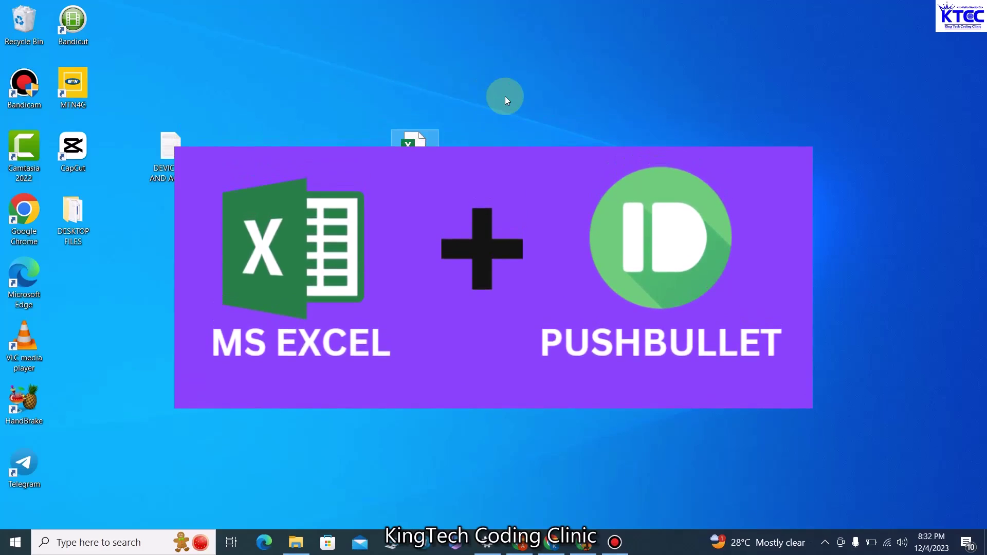
left_click(505, 96)
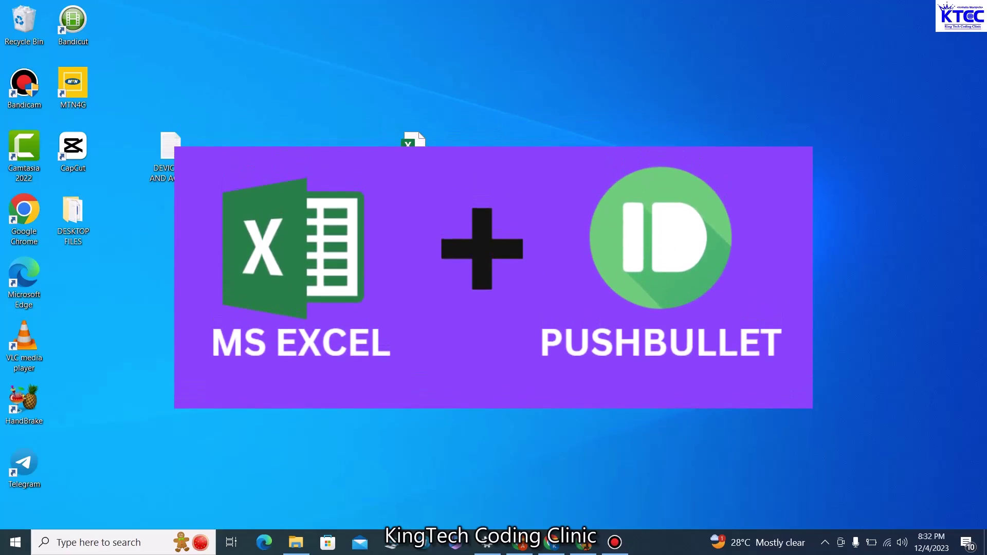
left_click_drag(414, 143, 463, 143)
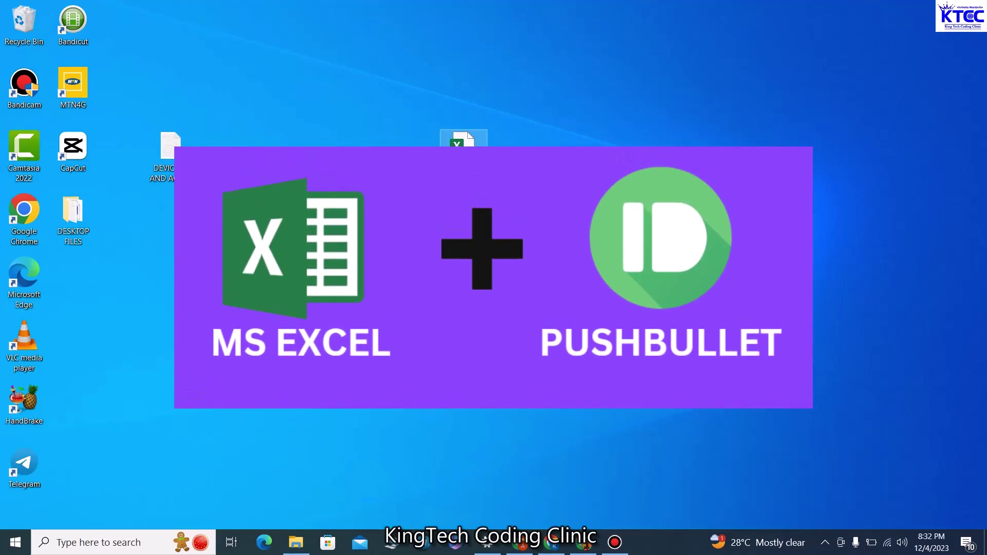
left_click(552, 108)
Launch BULK SMS SENDER APP.xlsm in Excel from the desktop
right_click(582, 102)
left_click(466, 147)
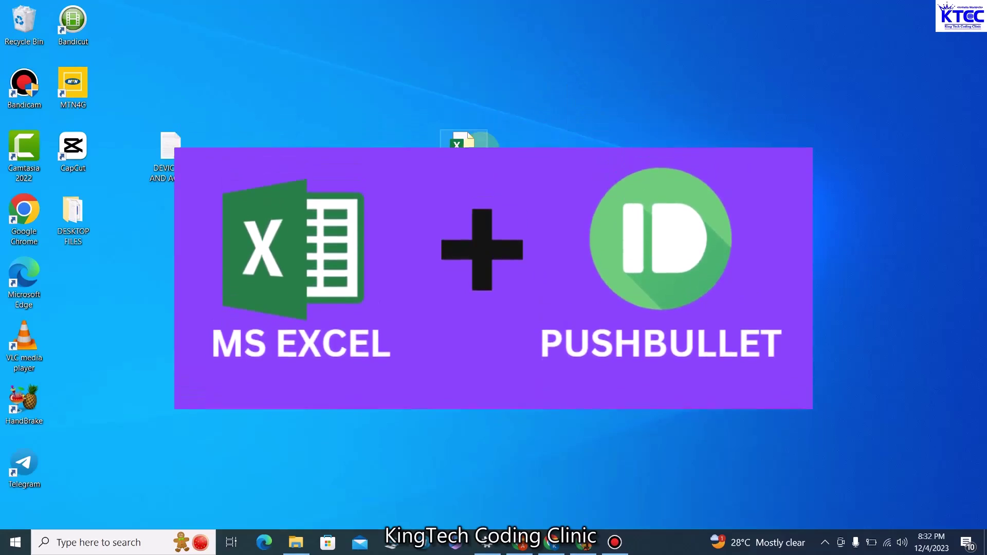
double_click(481, 154)
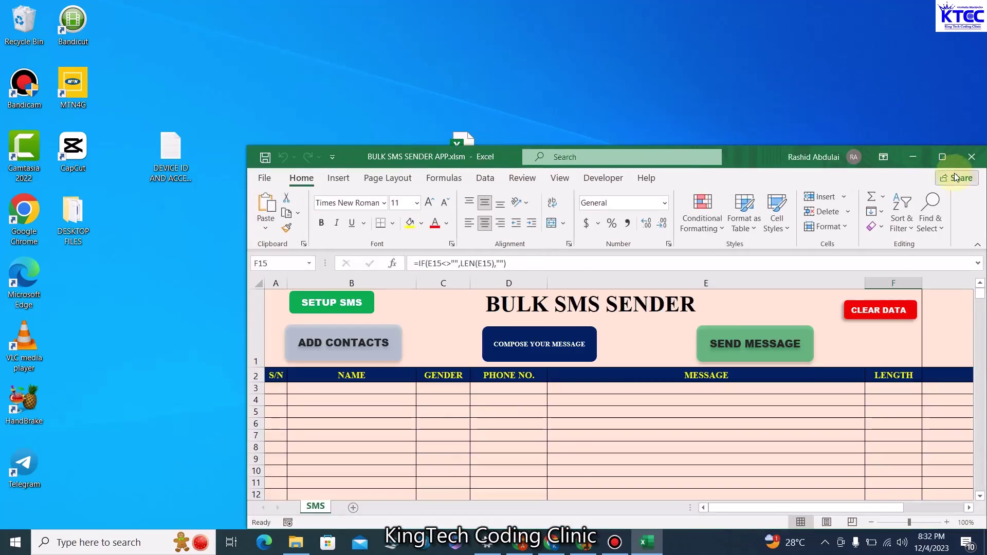
Maximize the Excel window and bring up the SETUP SMS form
left_click(942, 157)
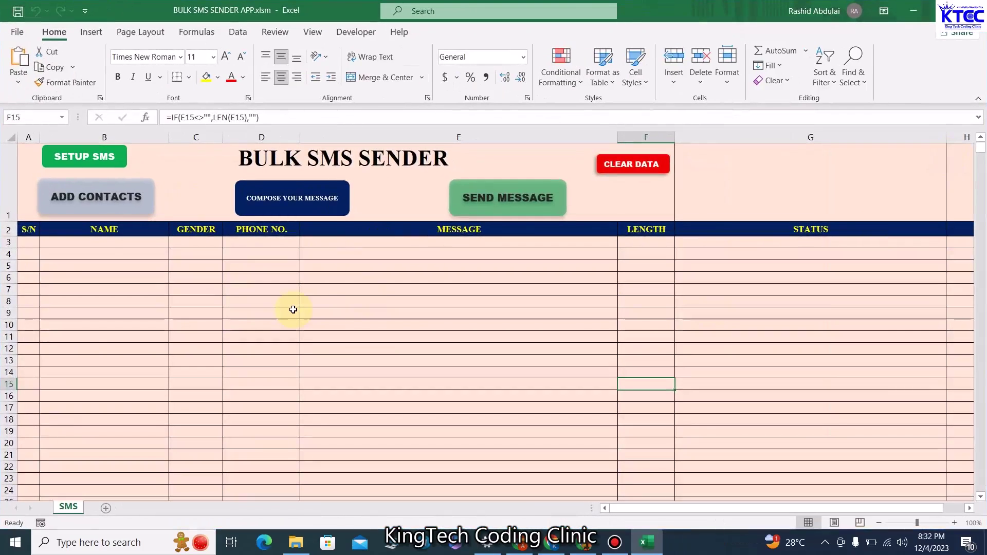
left_click(95, 156)
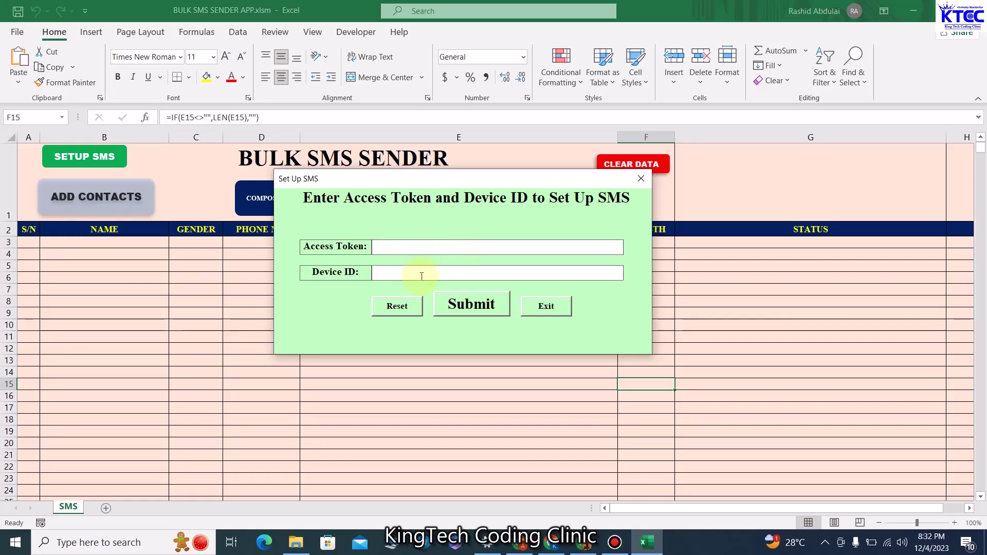
left_click_drag(506, 180, 535, 180)
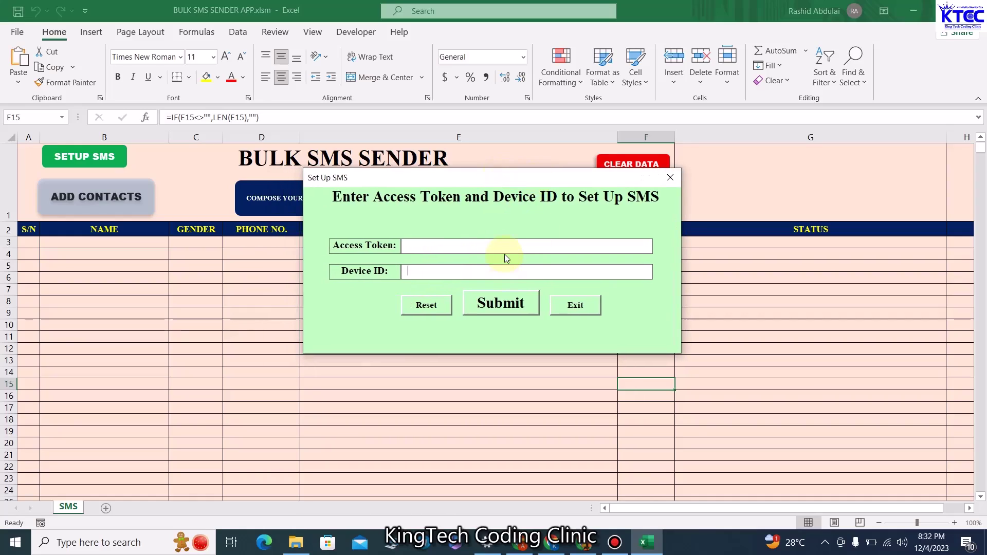
Inspect the Access Token and Device ID fields, then close the setup form
left_click(446, 242)
left_click(414, 246)
left_click(447, 275)
left_click_drag(645, 177, 573, 185)
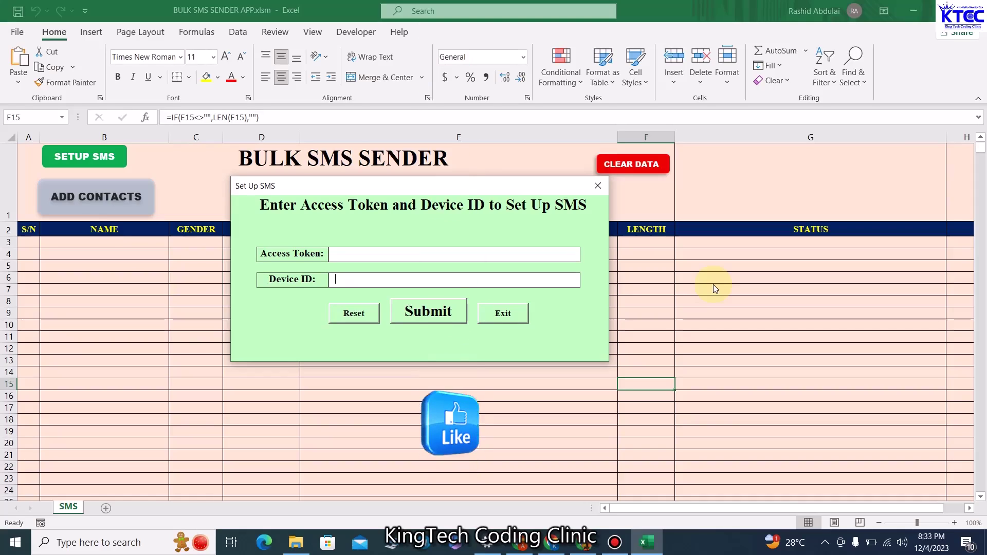
left_click(598, 187)
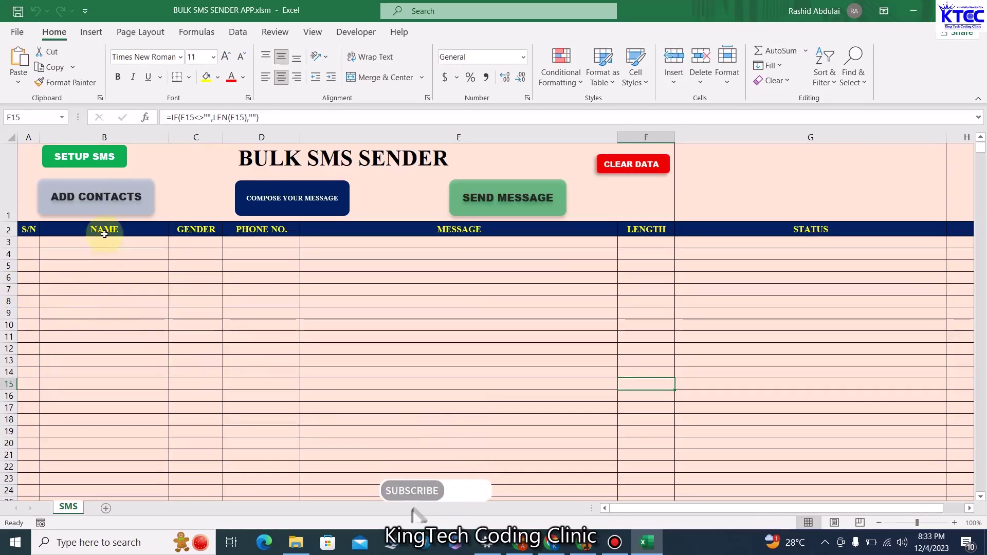
Add a male contact with the contact's name and phone number via ADD CONTACTS
left_click(104, 199)
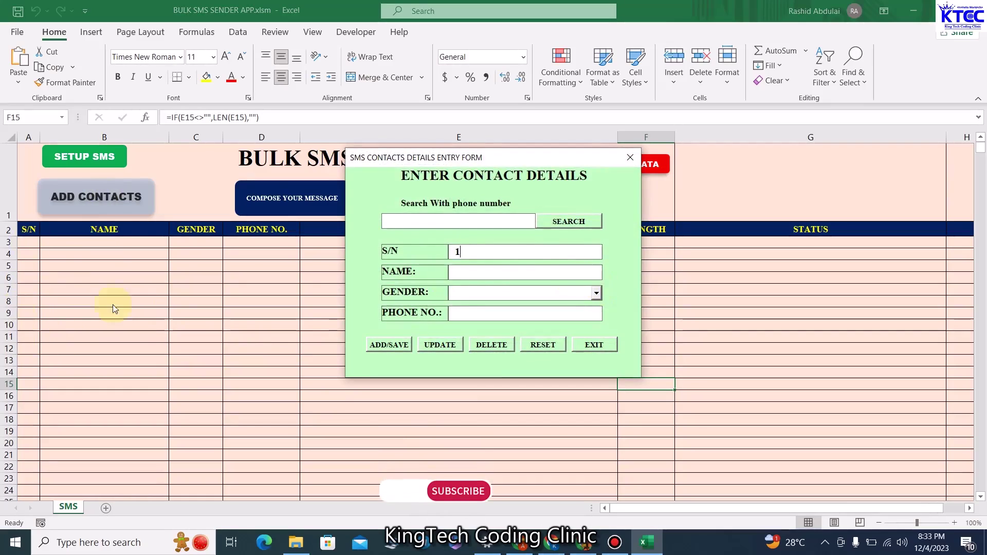
left_click(465, 272)
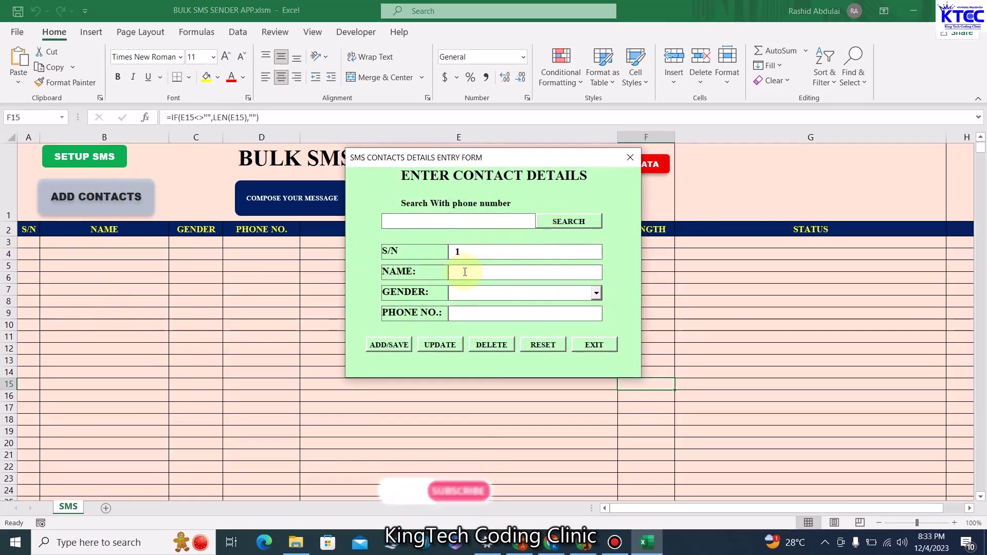
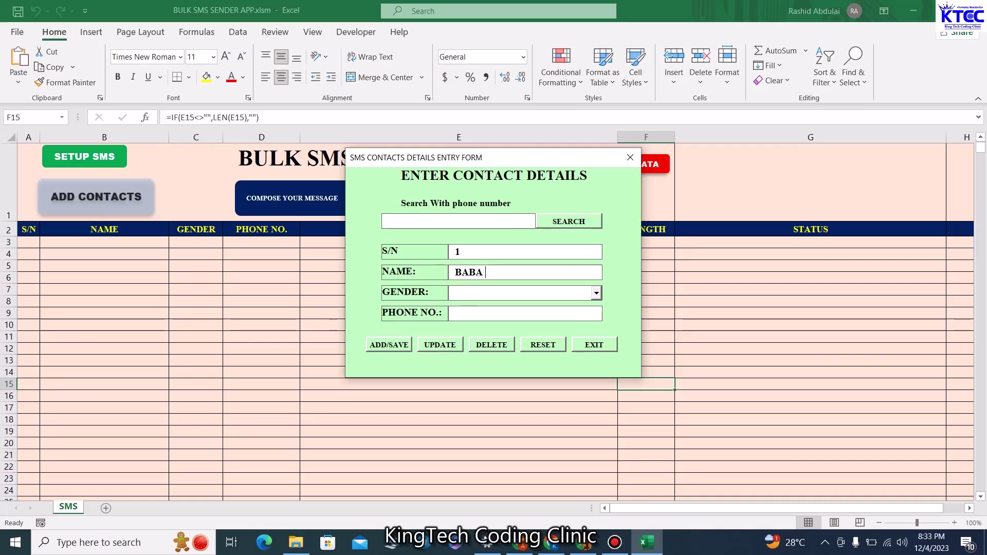
type("B")
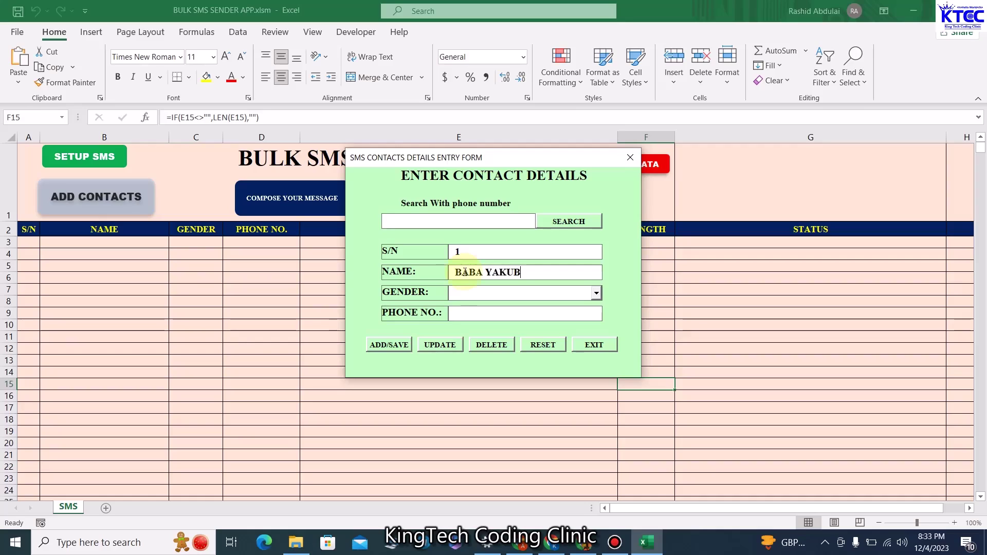
left_click(596, 292)
left_click(555, 308)
left_click(536, 315)
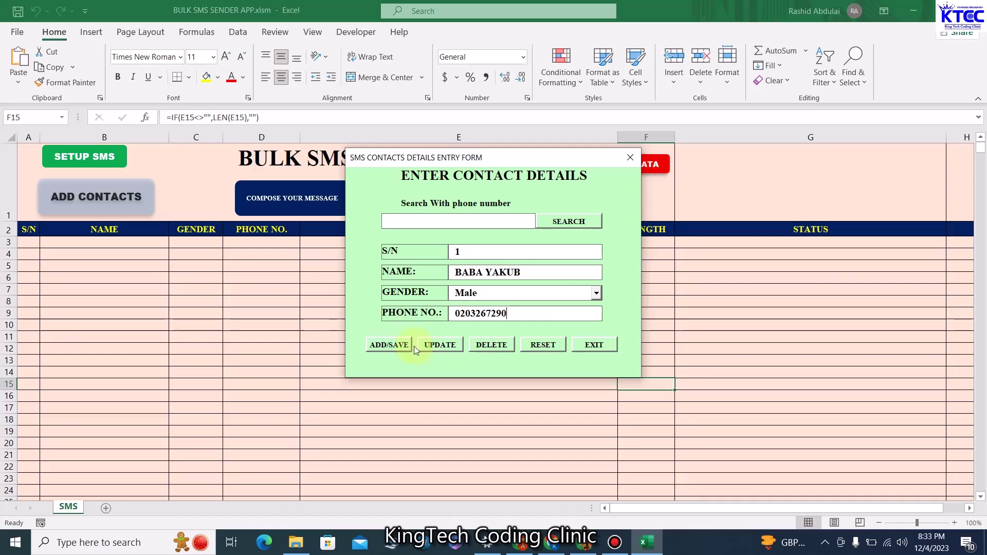
left_click(410, 346)
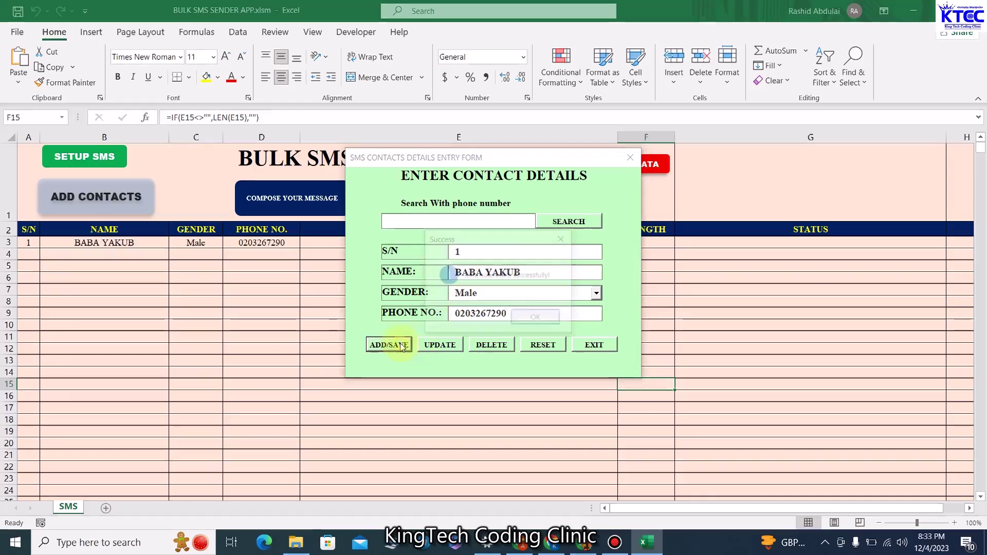
left_click(521, 321)
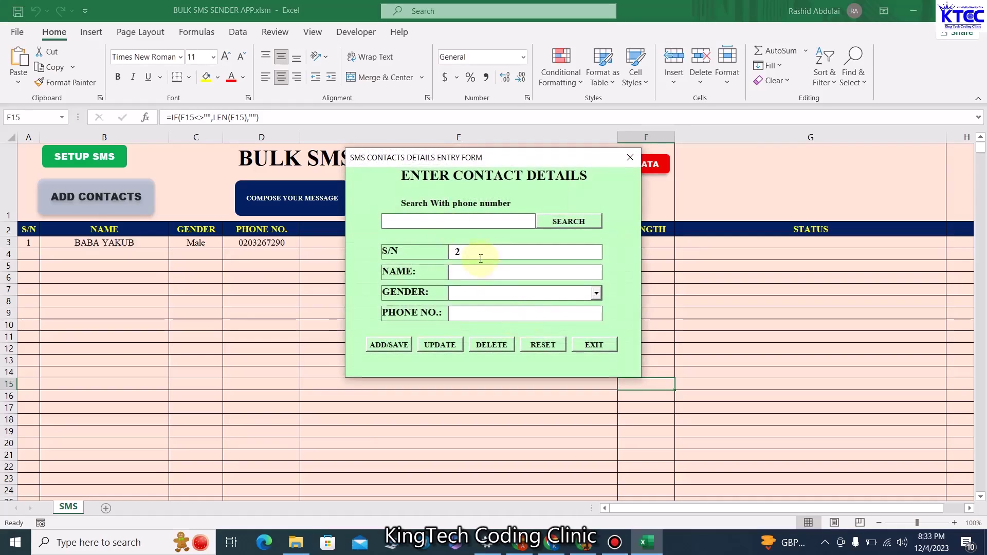
Add a second, female contact with the contact's name and phone number
left_click(478, 274)
left_click(596, 293)
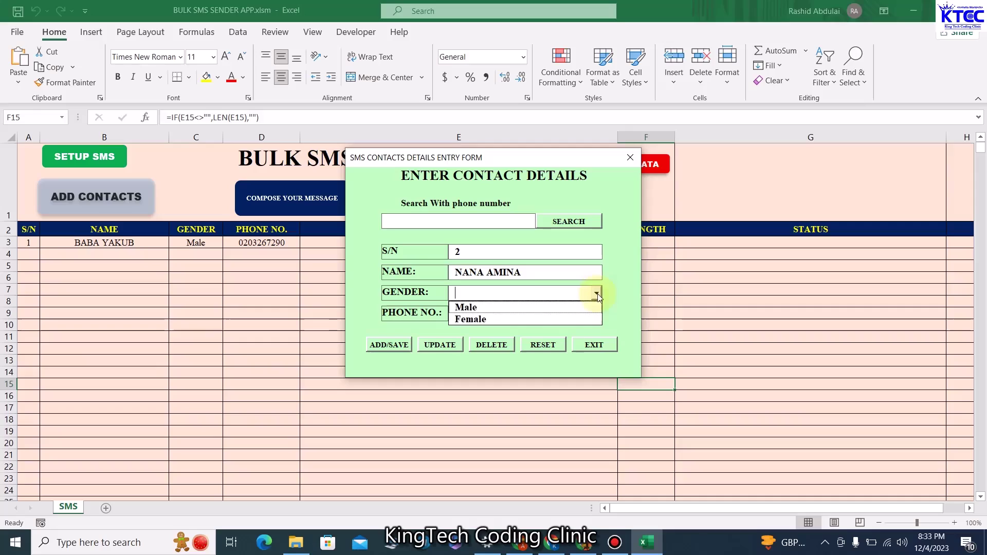
left_click(499, 319)
left_click(498, 313)
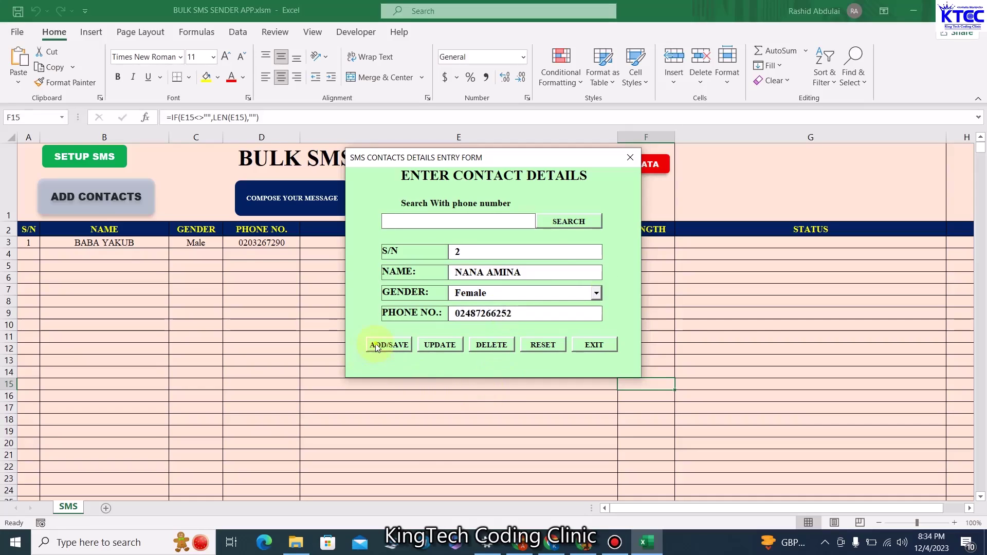
left_click(376, 347)
left_click(535, 320)
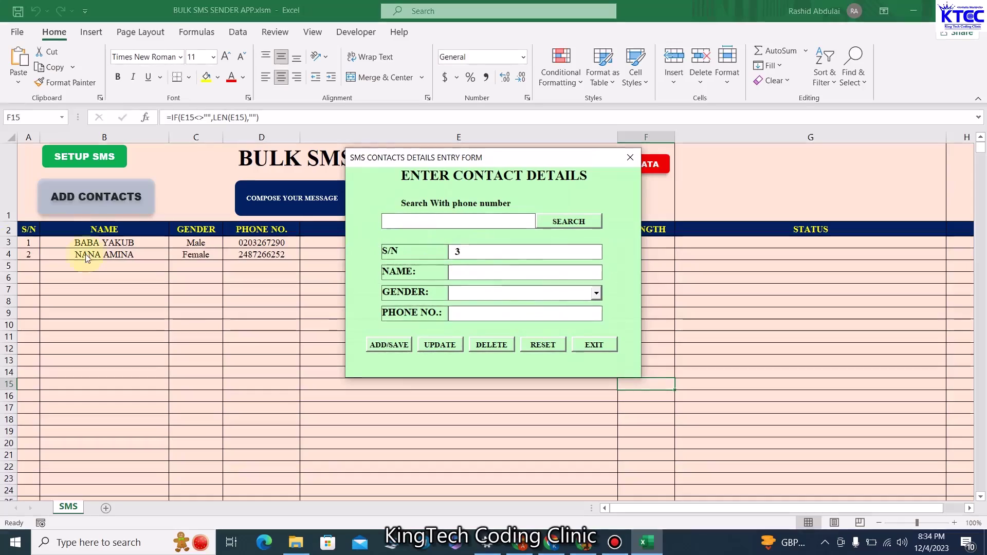
Search for the first contact by phone number, then reset and exit the entry form
left_click(462, 218)
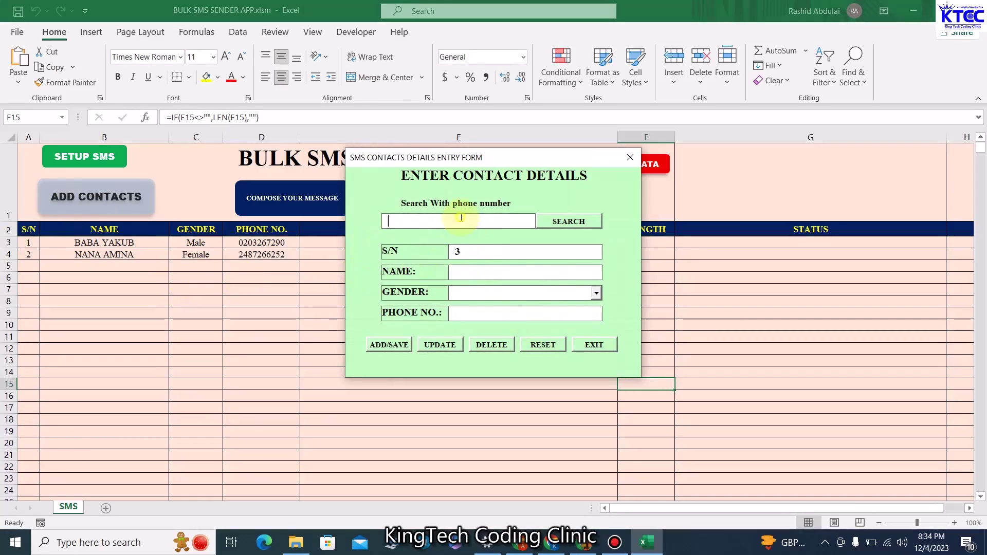
left_click(565, 224)
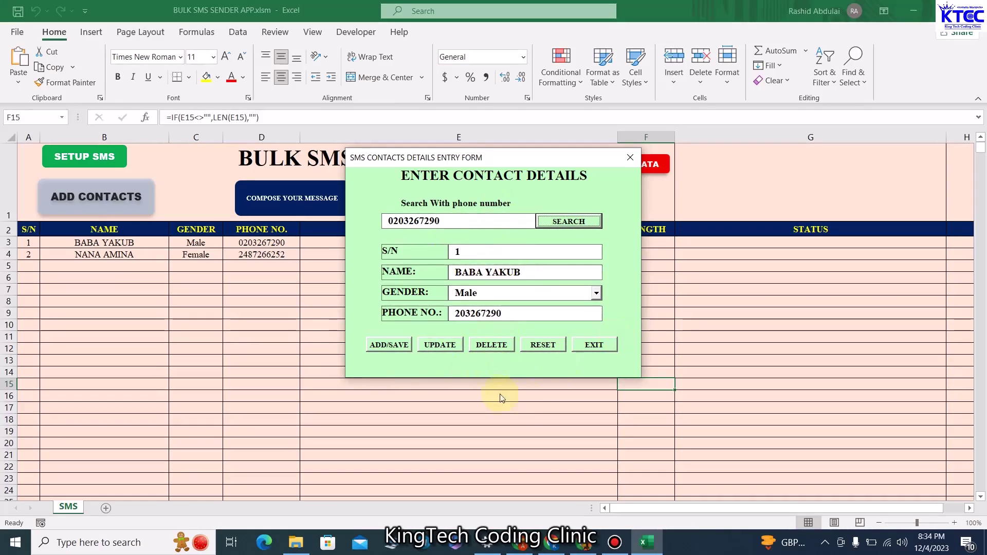
left_click(543, 345)
left_click(595, 346)
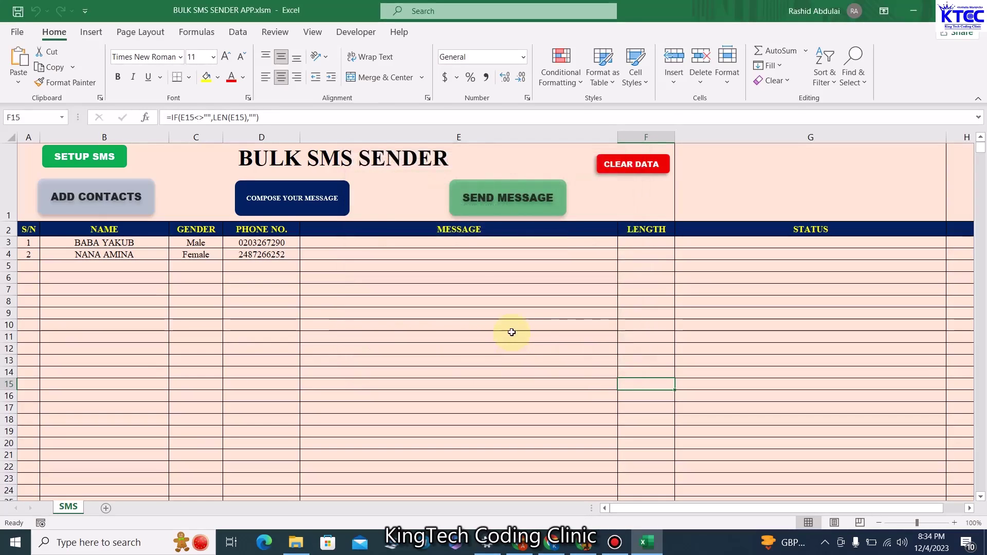
Select cell E10 and bring up the COMPOSE YOUR MESSAGE form
left_click(510, 329)
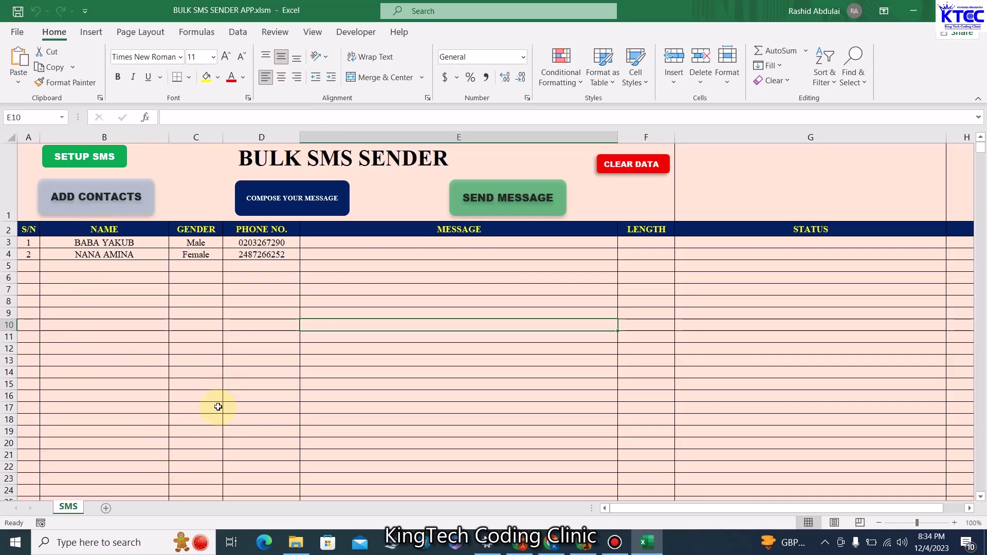
left_click(329, 198)
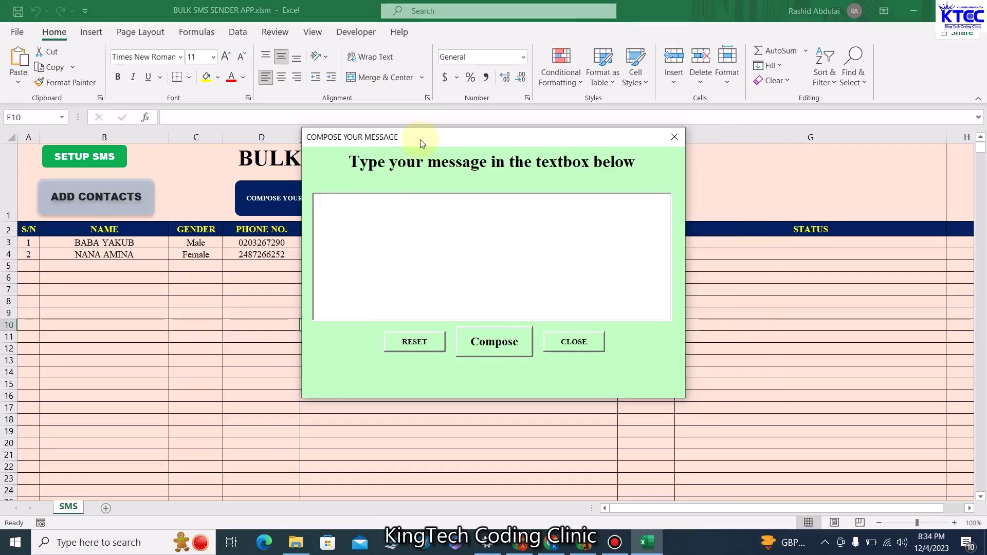
left_click_drag(420, 140, 512, 145)
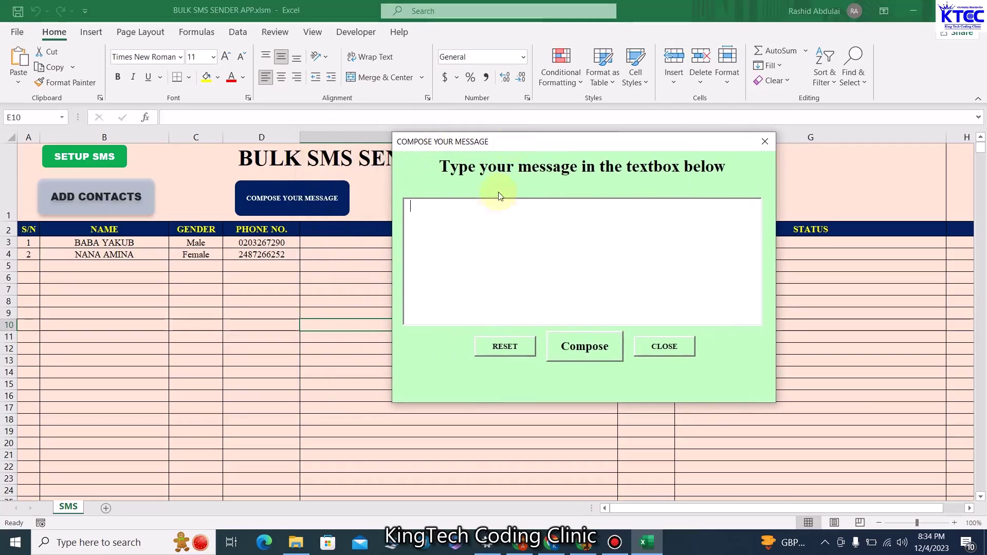
left_click(459, 211)
Type the message about tomorrow's meeting at the assembly hall at exactly 2 PM
type("Thre")
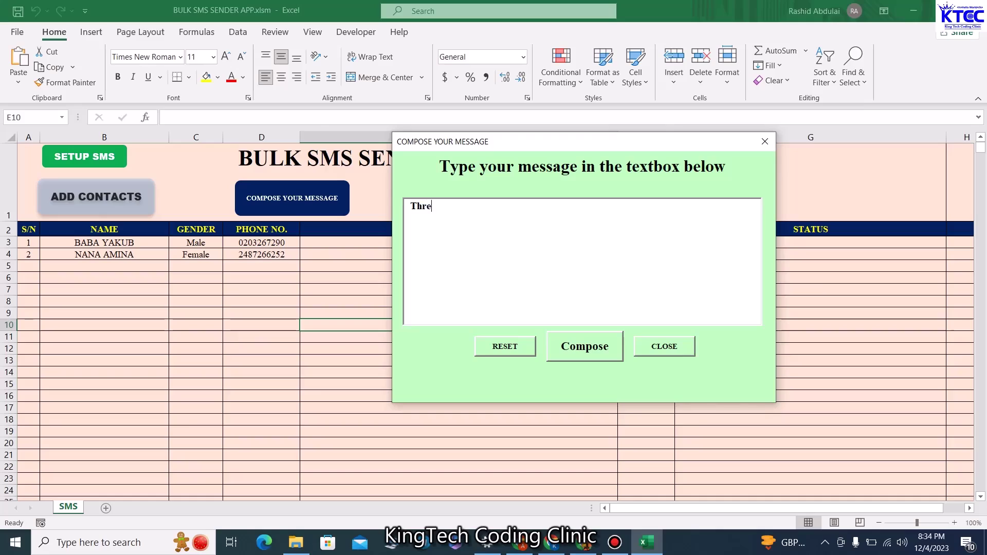
key("BackSpace")
key("BackSpace")
type("ere will be a meeting tomorow at")
type("the")
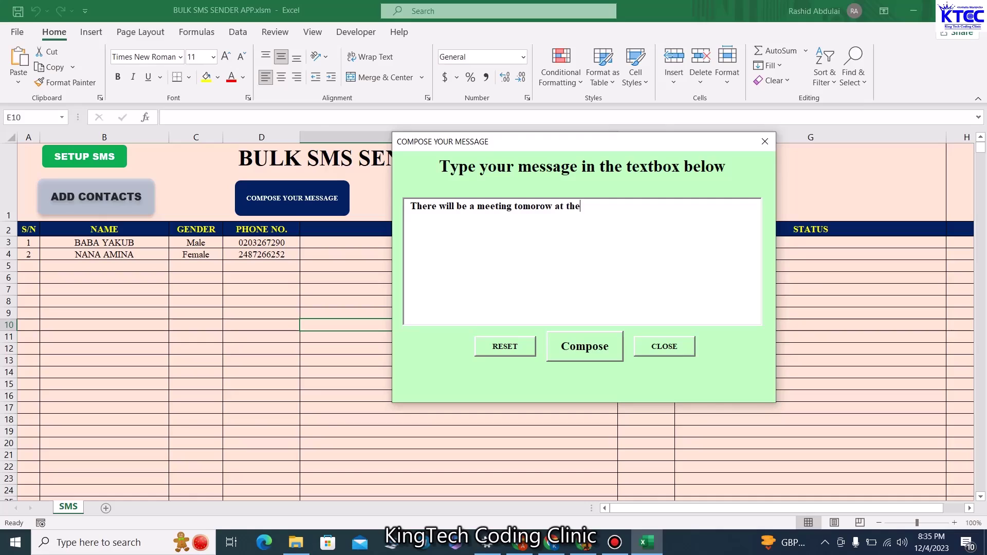
type(" assembly hall. At exac")
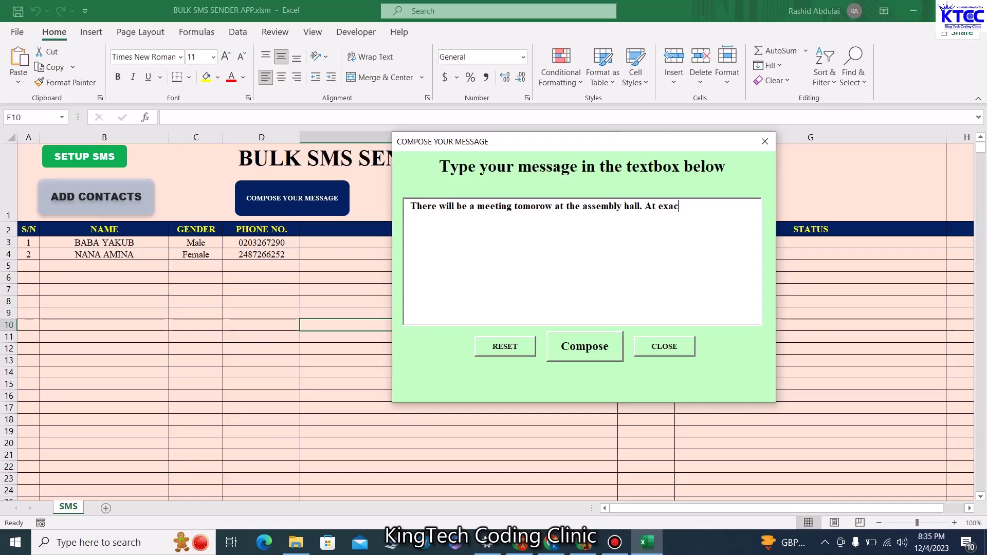
type("tly 2 PM. Try")
key("Tab")
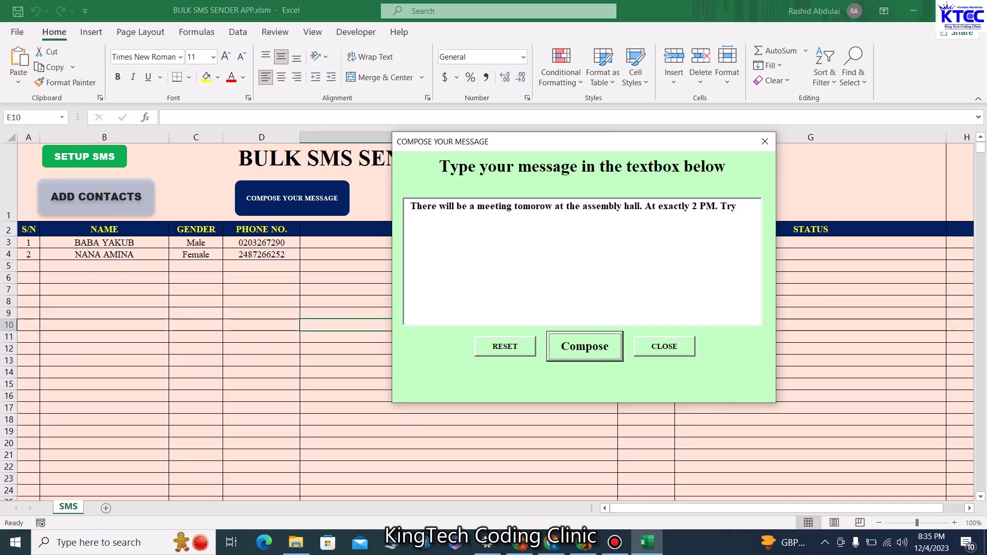
left_click(744, 235)
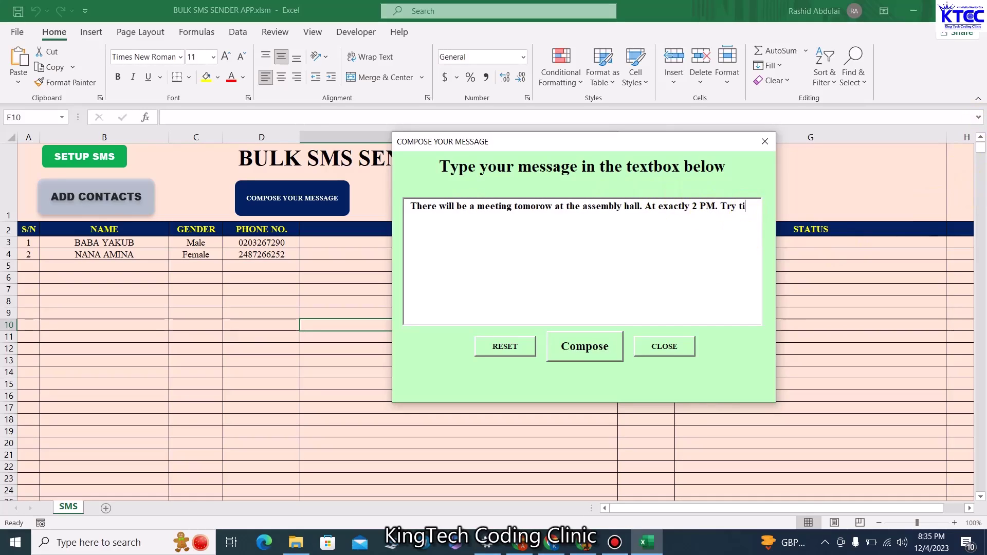
type("to be there")
type(" on time.")
left_click_drag(550, 149, 620, 275)
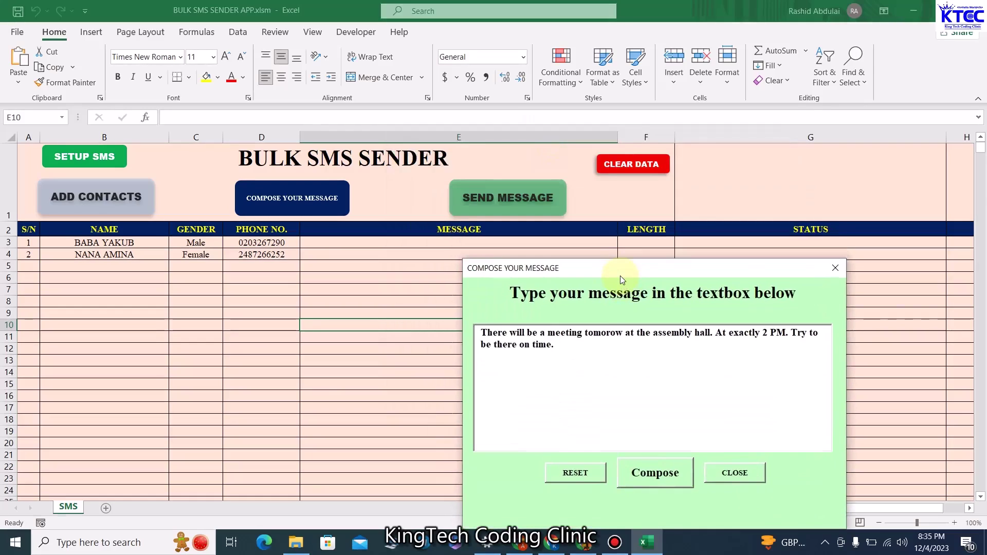
Compose the personalized 111-character meeting message into both contacts' MESSAGE cells
left_click(612, 366)
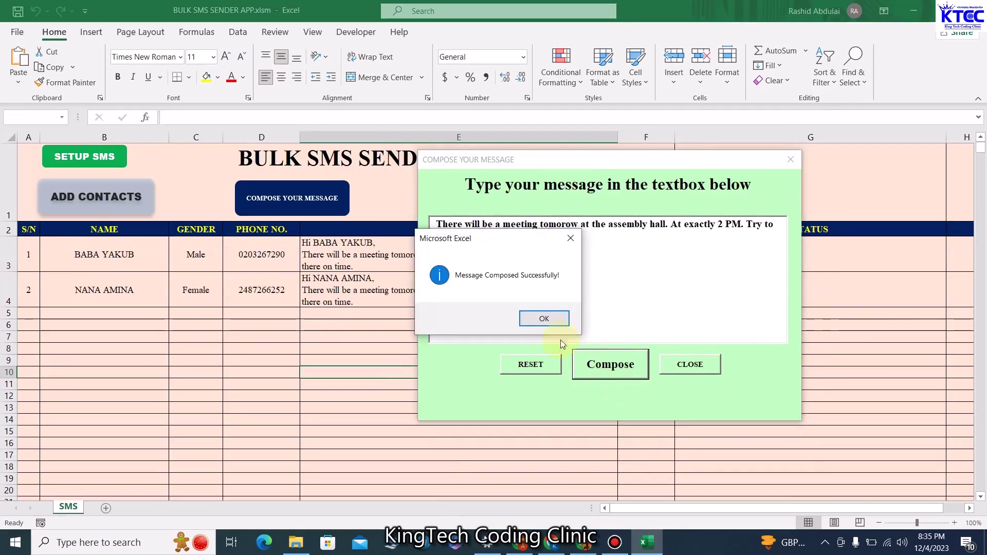
left_click(559, 318)
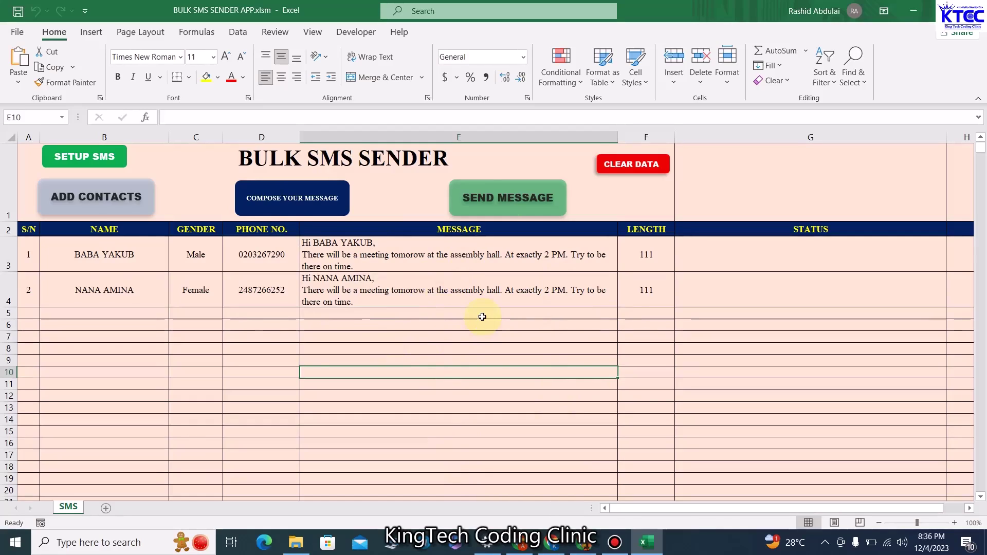
Send the message to both contacts, getting Status Code 200, Sent successfully
left_click(508, 200)
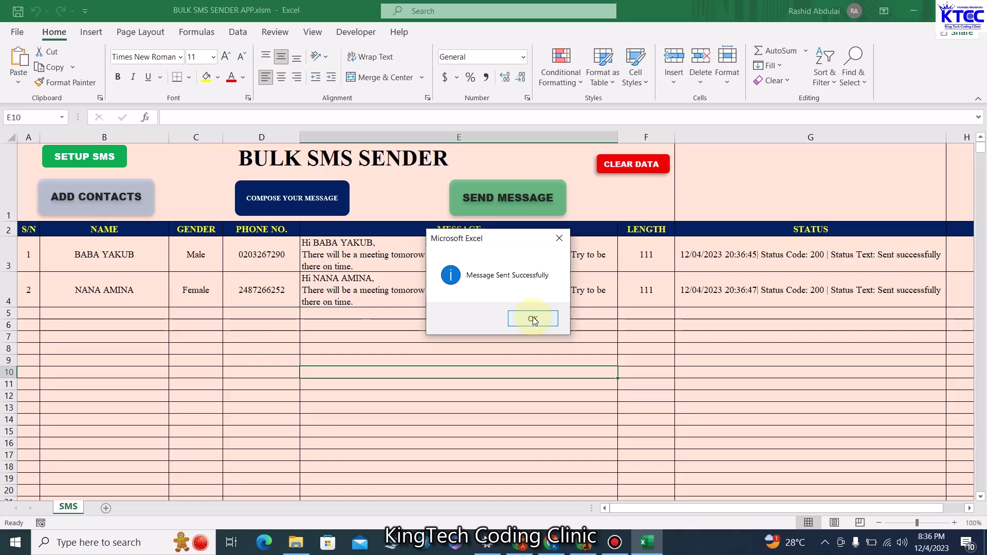
left_click(533, 320)
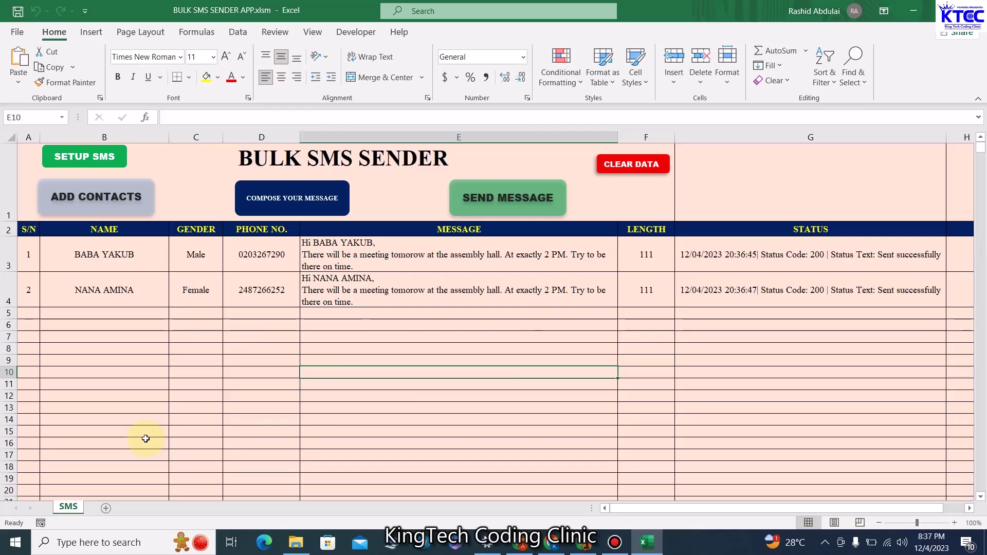
left_click(642, 168)
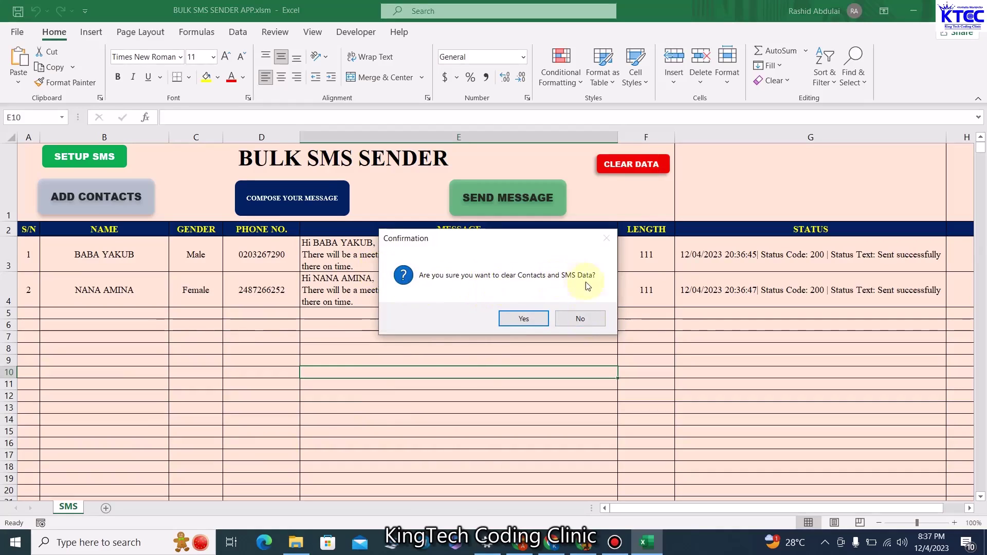
left_click(588, 320)
left_click(525, 322)
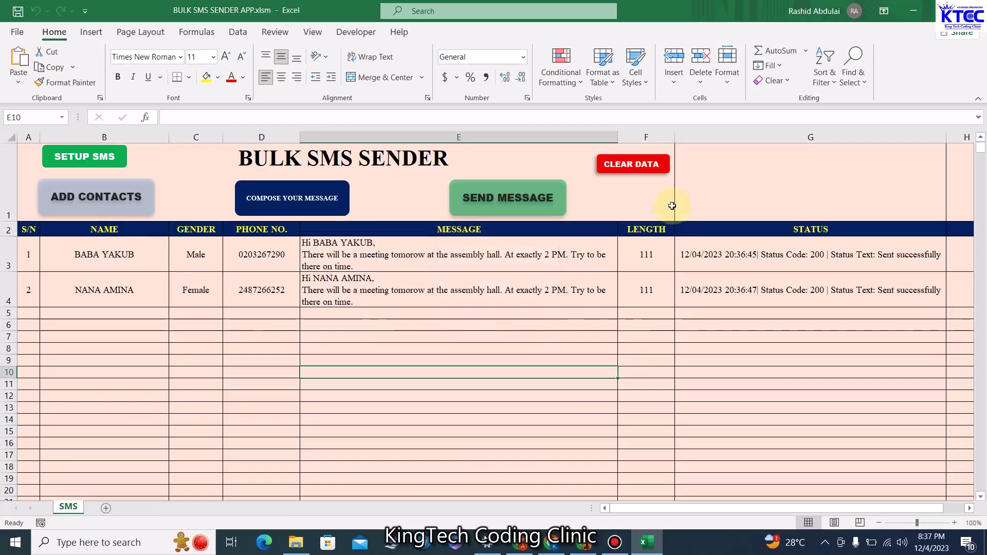
left_click(642, 166)
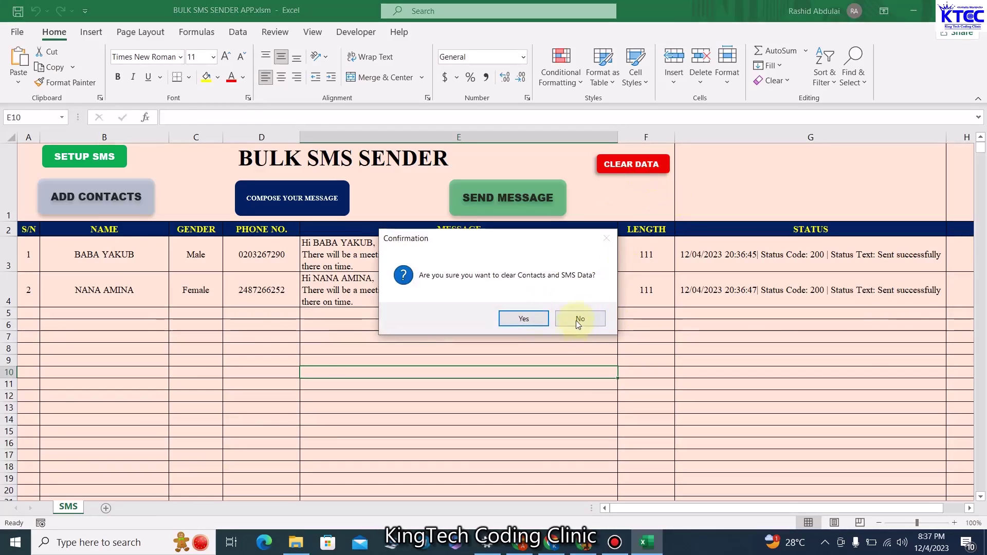
left_click(578, 320)
left_click(532, 320)
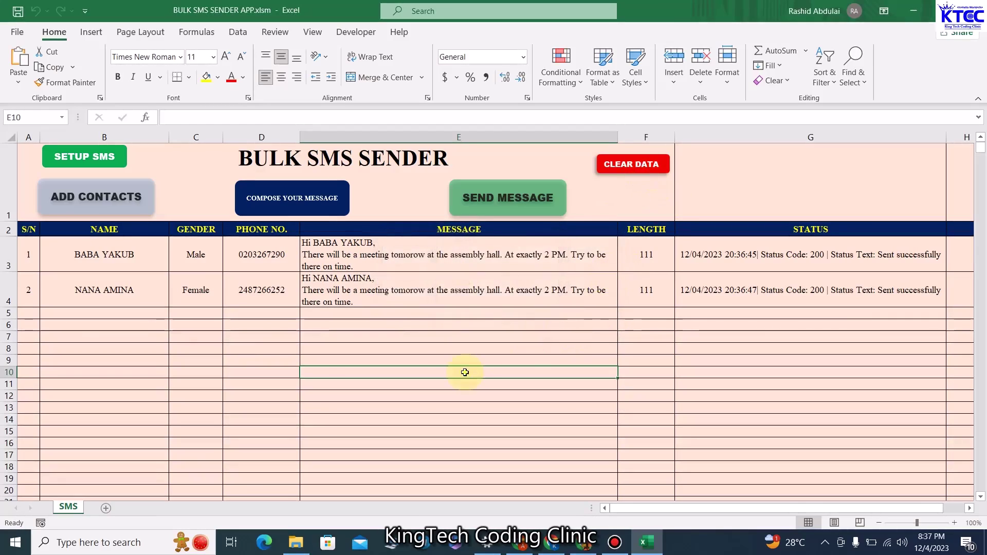
left_click(98, 157)
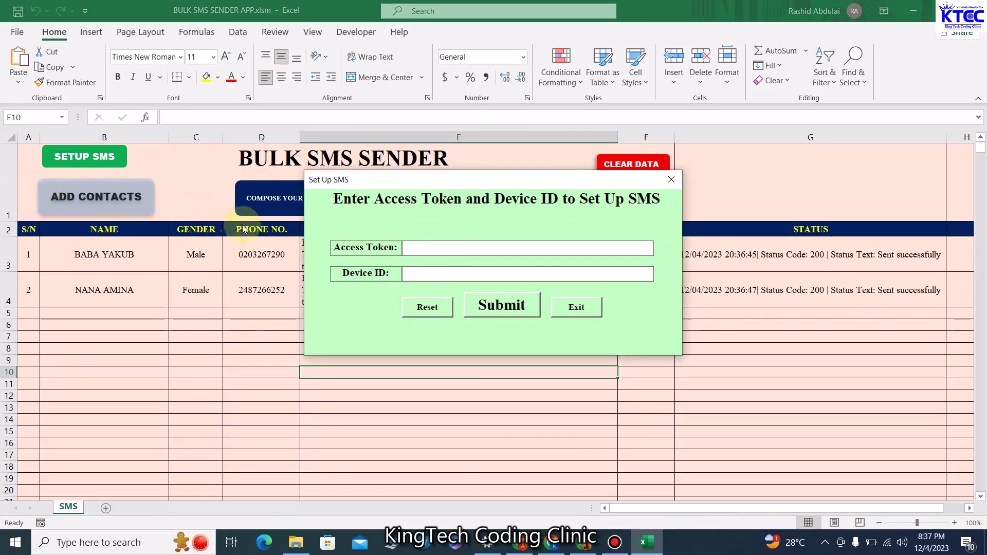
left_click(671, 180)
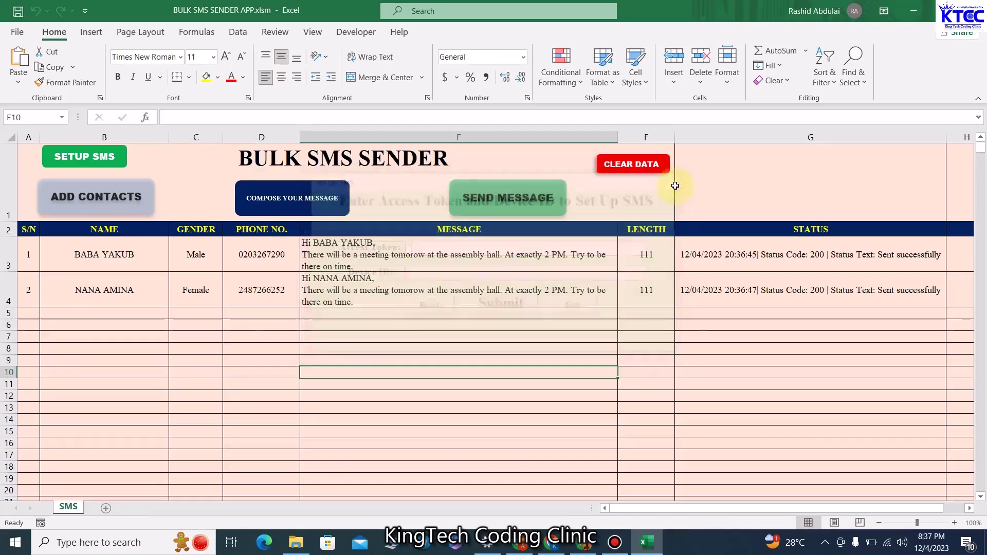
left_click(433, 362)
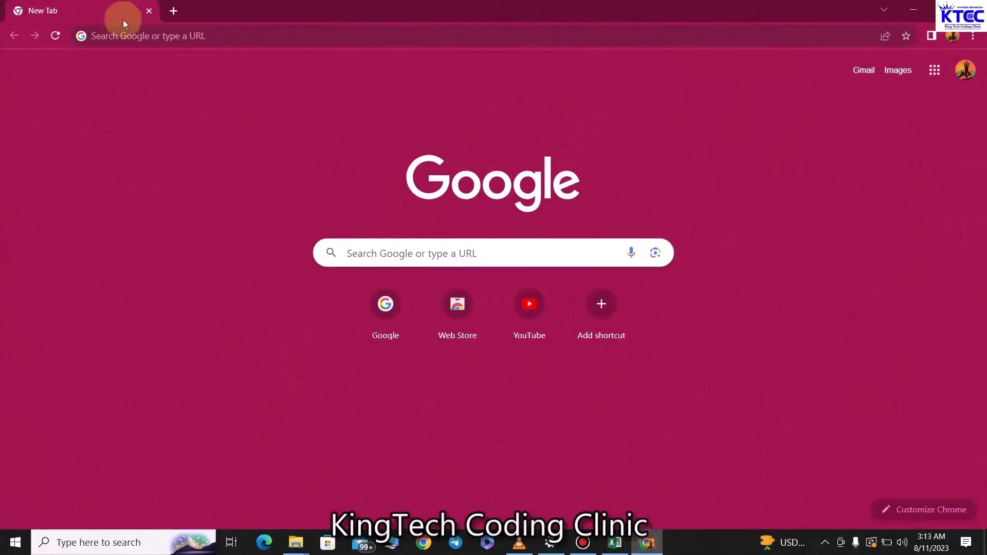
Search Google for pushbullet and go to the pushbullet.com result
left_click(128, 34)
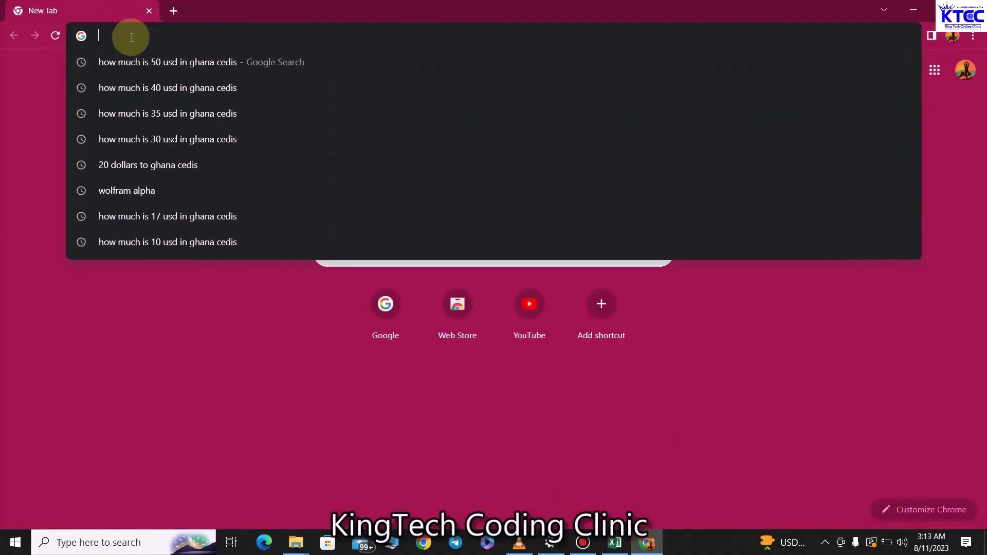
type("push")
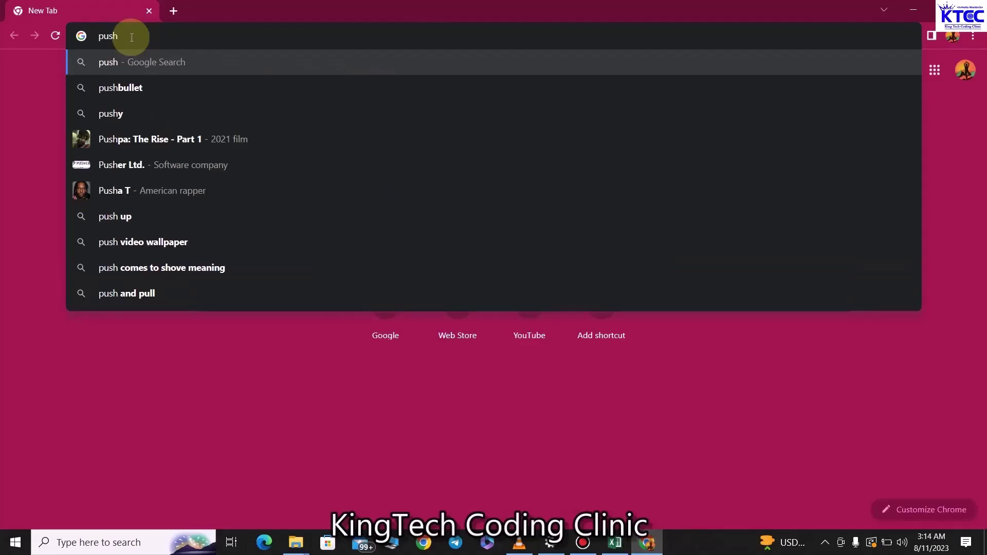
type("bu")
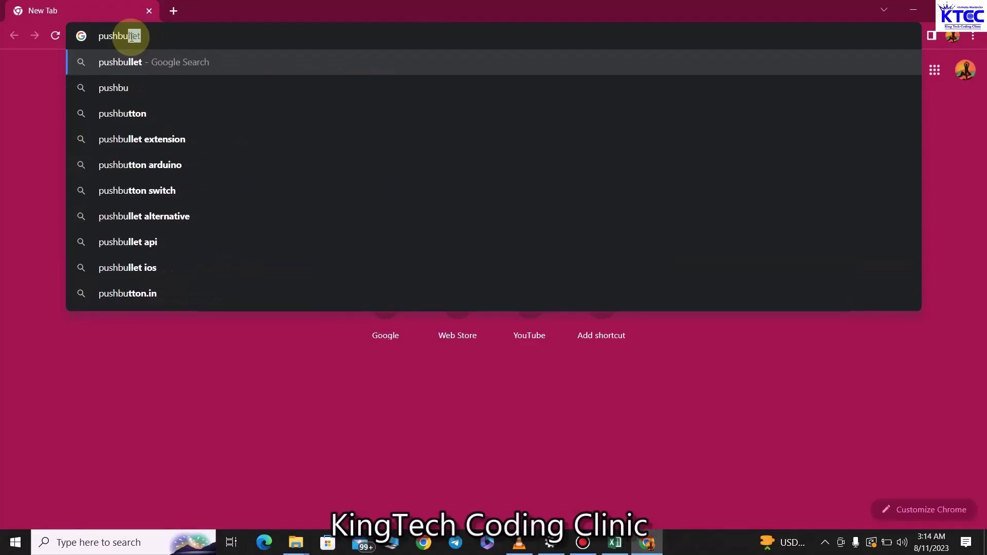
key("Return")
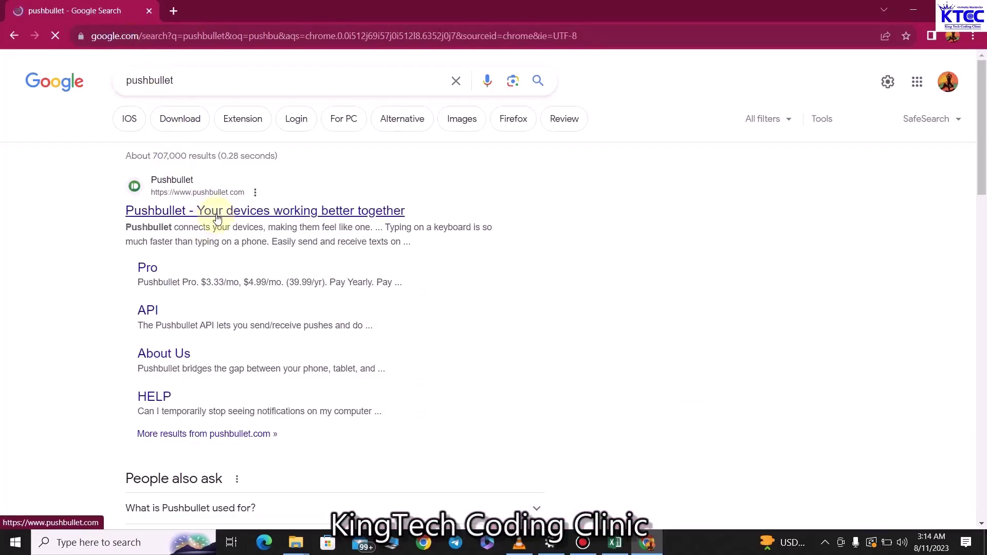
left_click(231, 218)
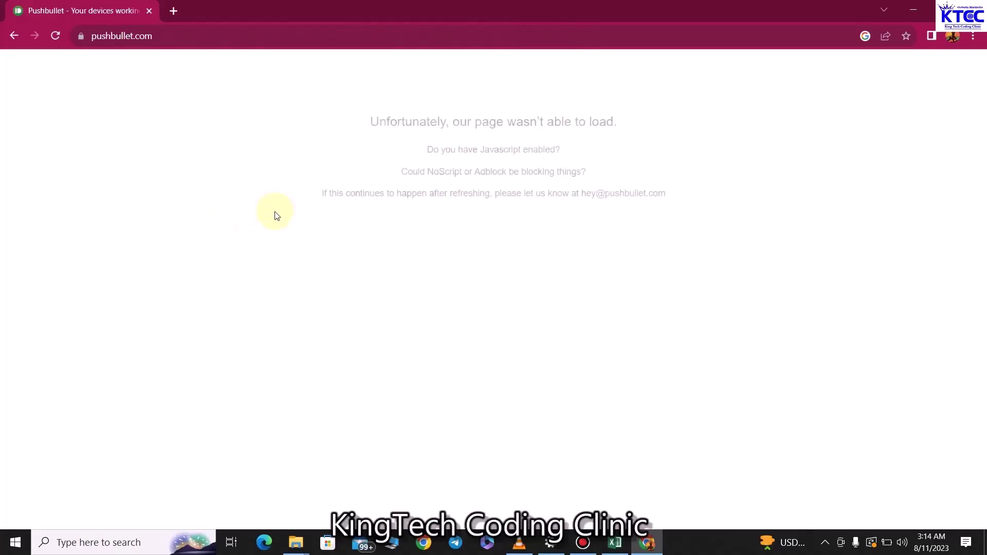
Reload pushbullet.com, sign up with a Google account, and choose Android phone setup
left_click(63, 41)
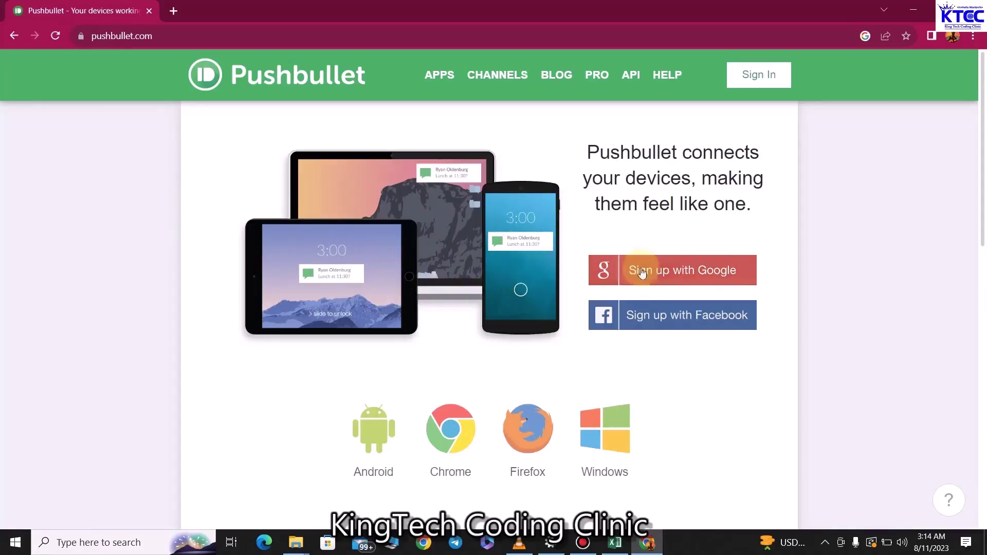
left_click(689, 278)
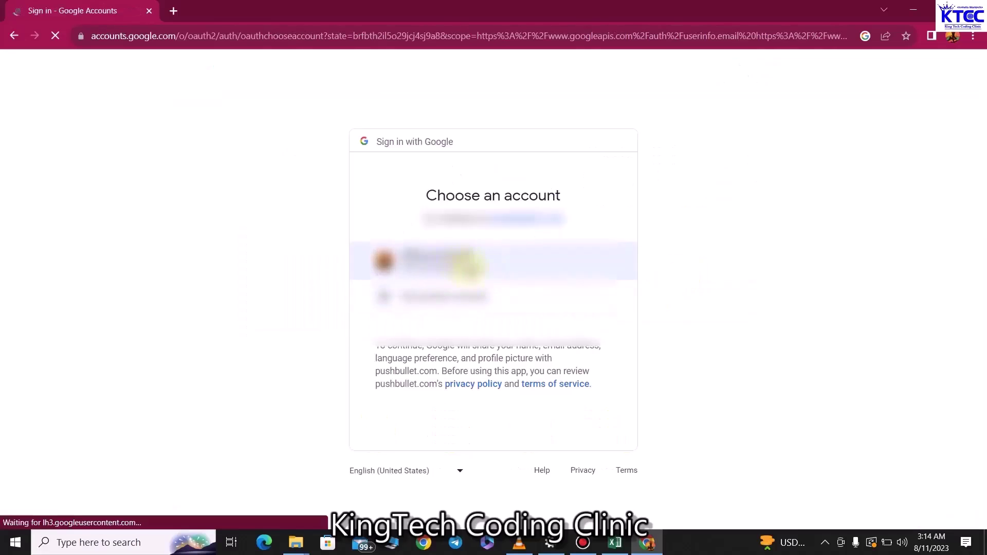
left_click(435, 258)
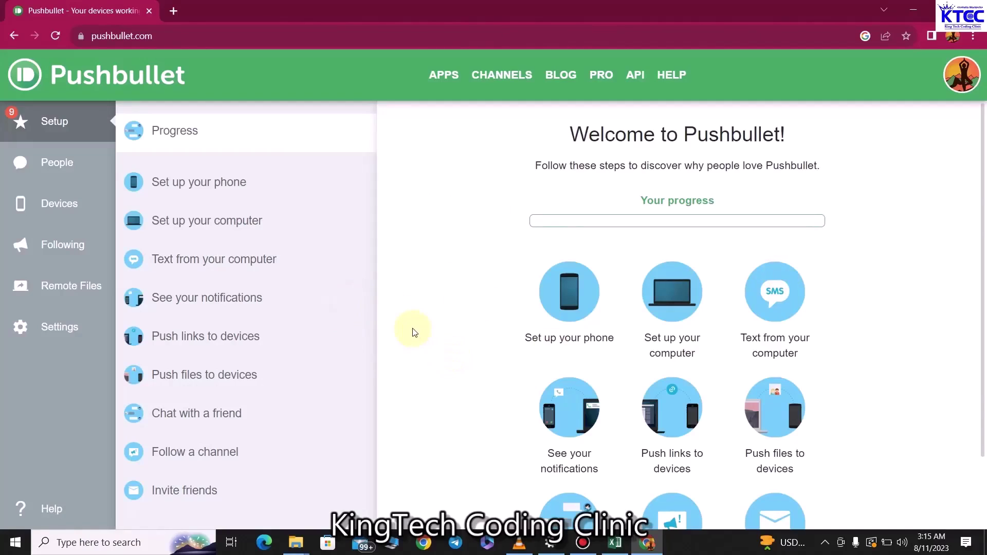
left_click(578, 298)
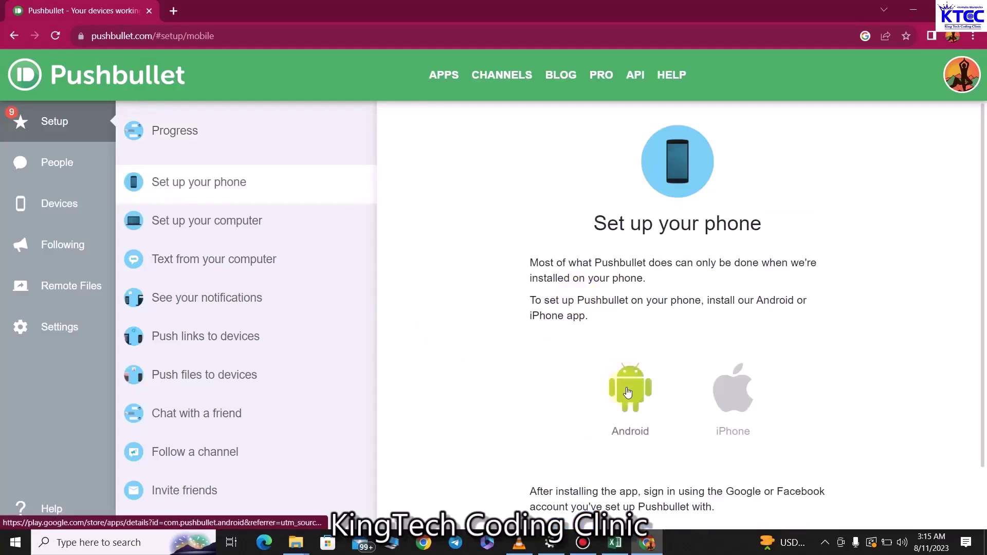
left_click(628, 393)
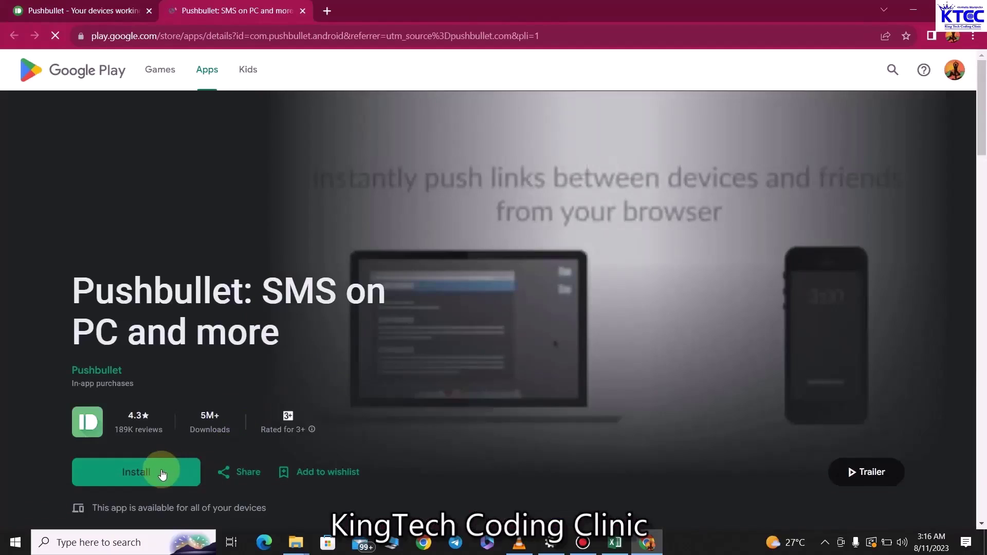
Scroll down the Google Play page for Pushbullet: SMS on PC and more
scroll(194, 445, "down", 1)
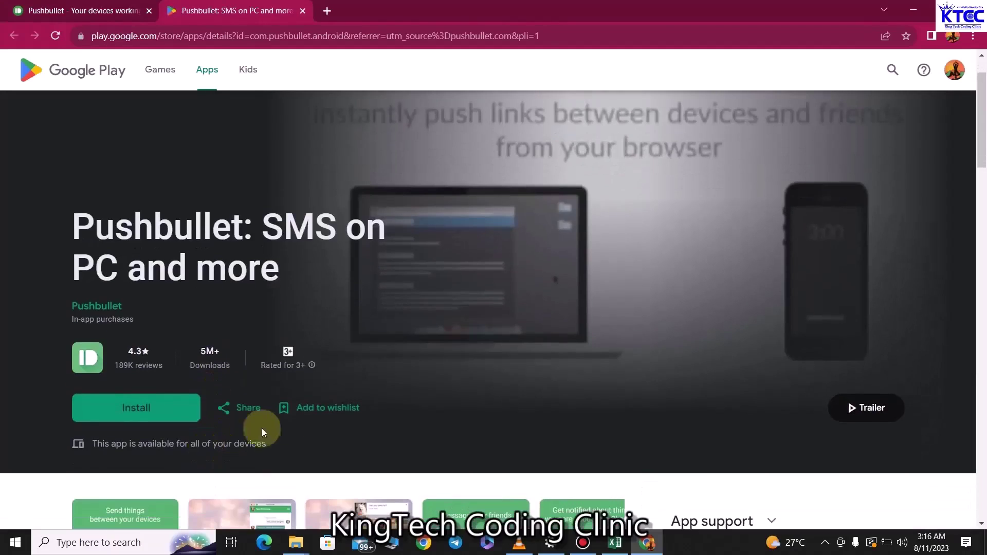
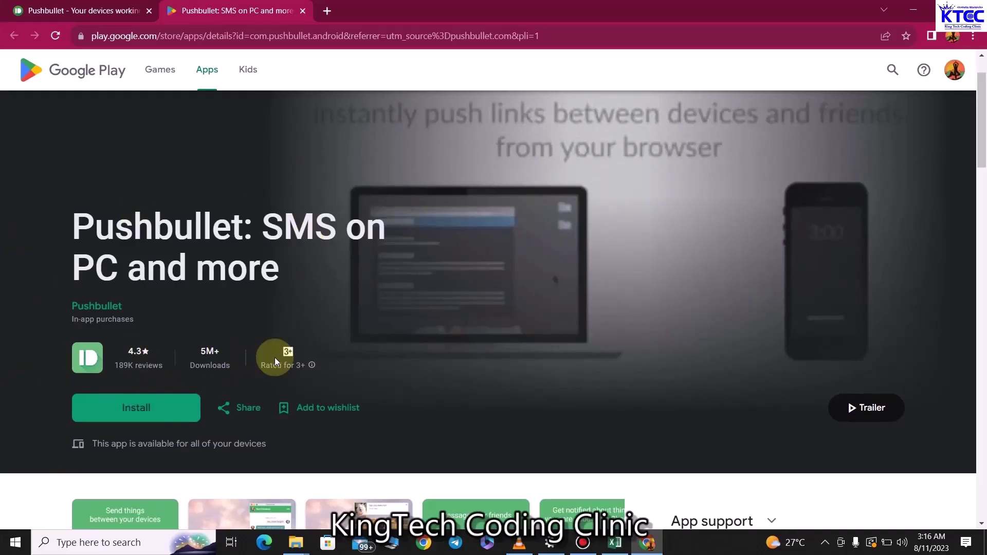
Send the Pushbullet install to the Alcatel 5029D phone and verify the Google account sign-in
left_click(150, 411)
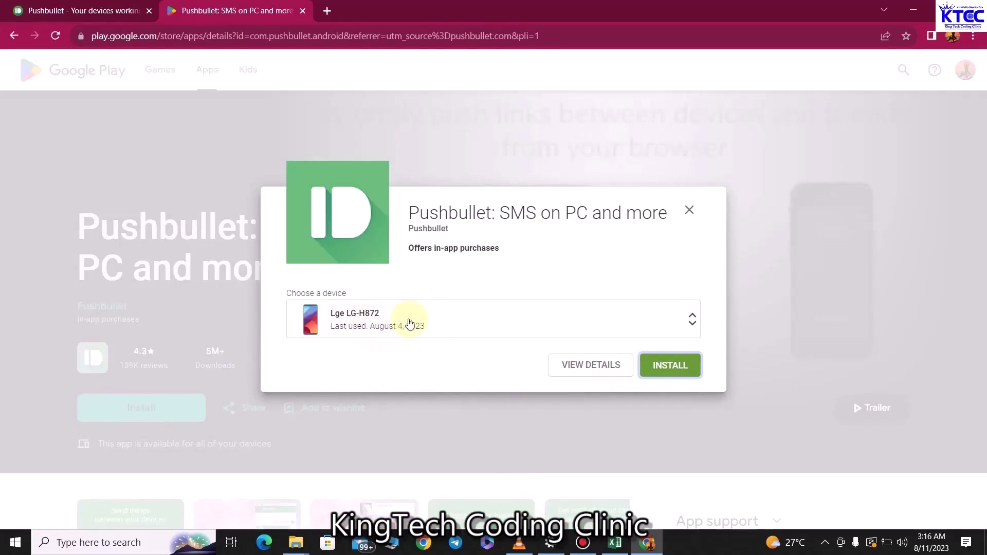
left_click(692, 320)
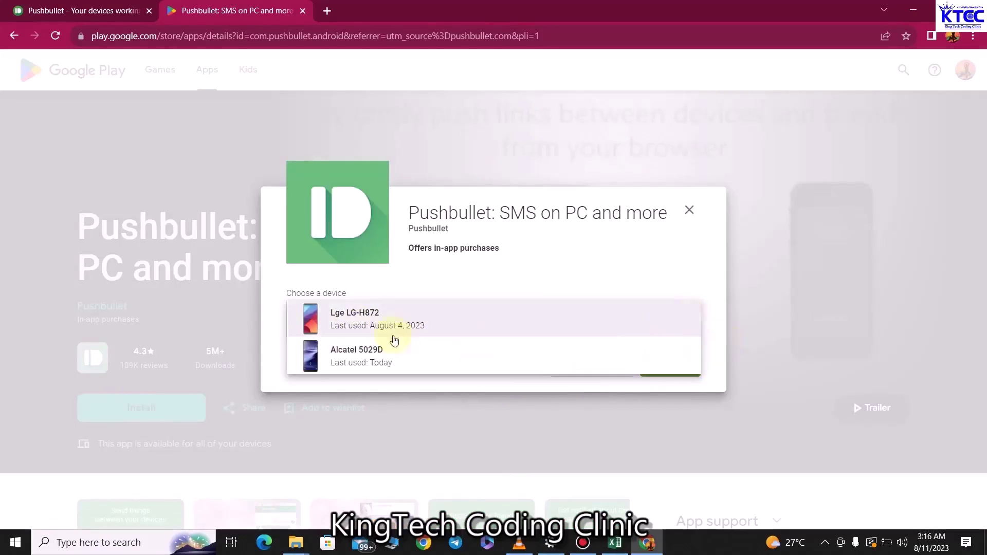
left_click(371, 362)
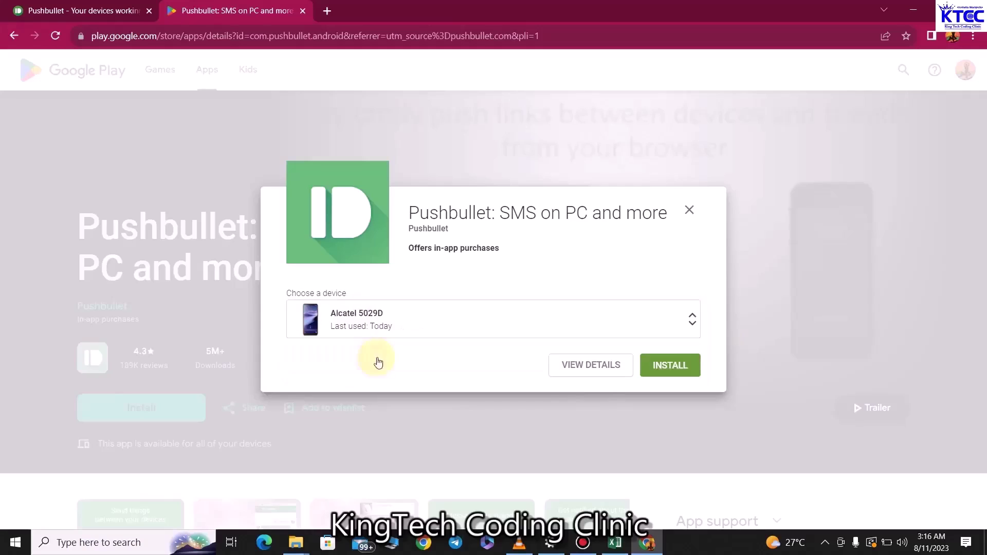
left_click(687, 372)
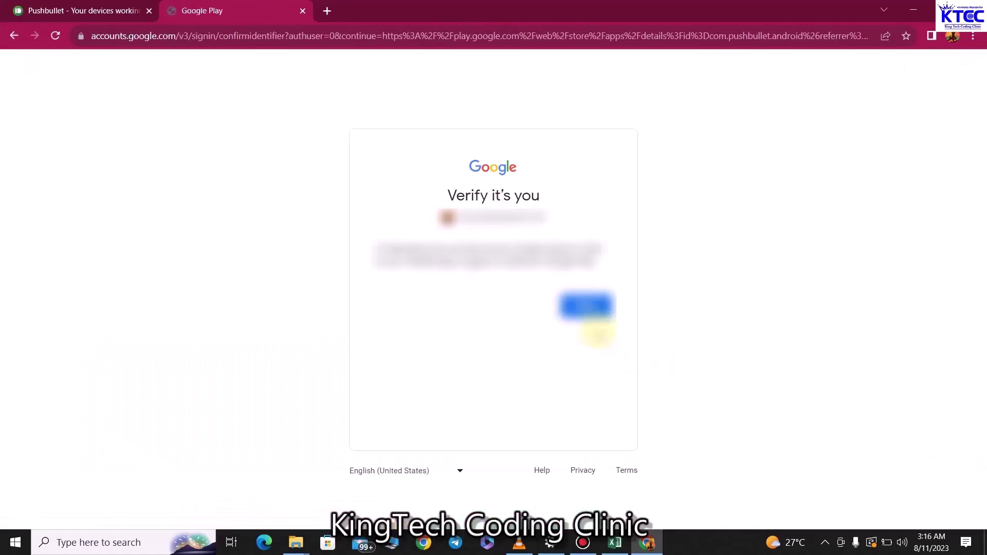
left_click(588, 309)
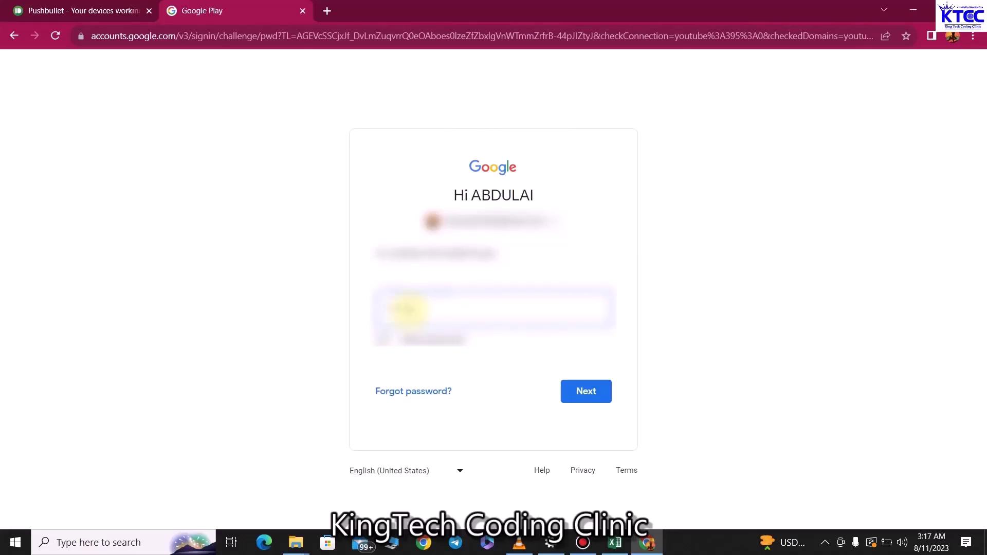
left_click(590, 390)
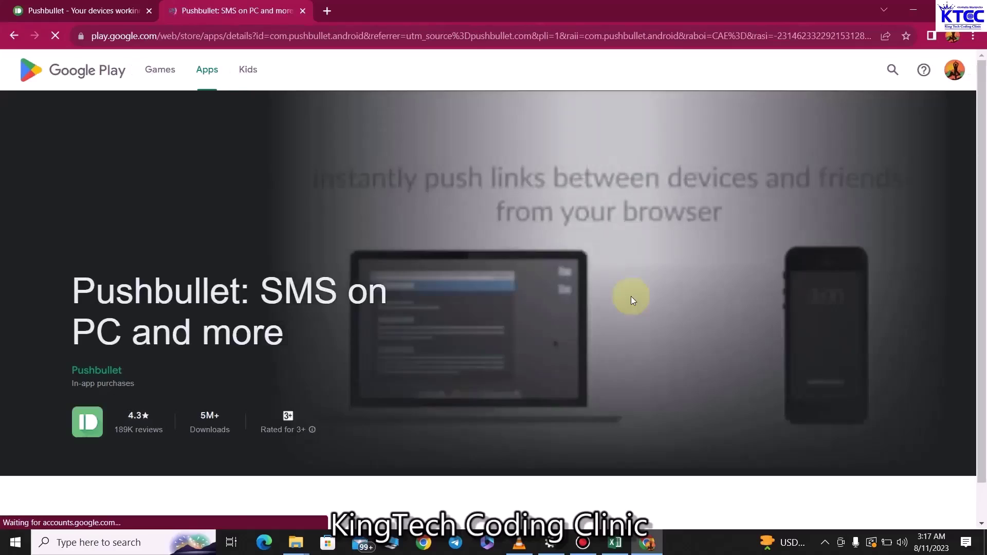
Require authentication for purchases and app installs through play.google.com, then close the install dialog
left_click(159, 465)
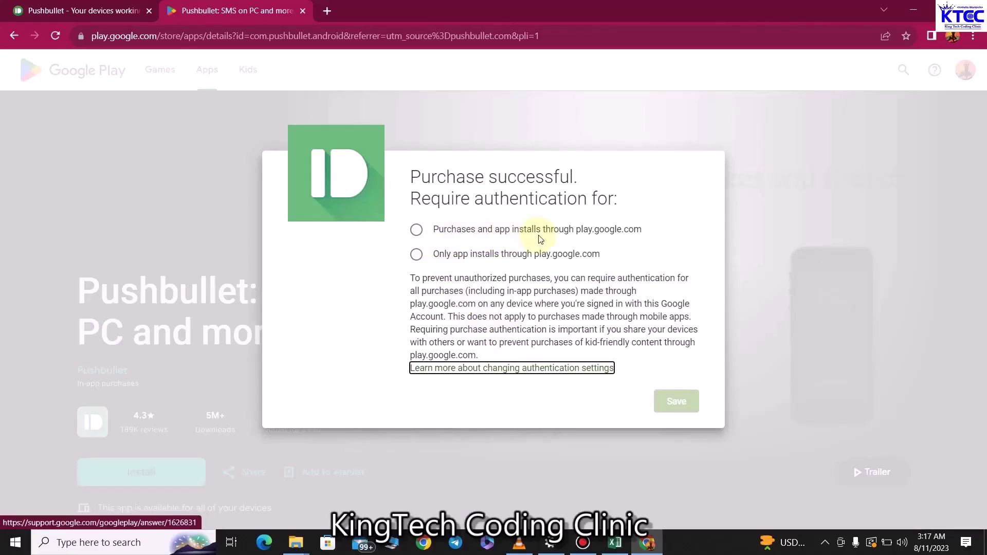
left_click(416, 229)
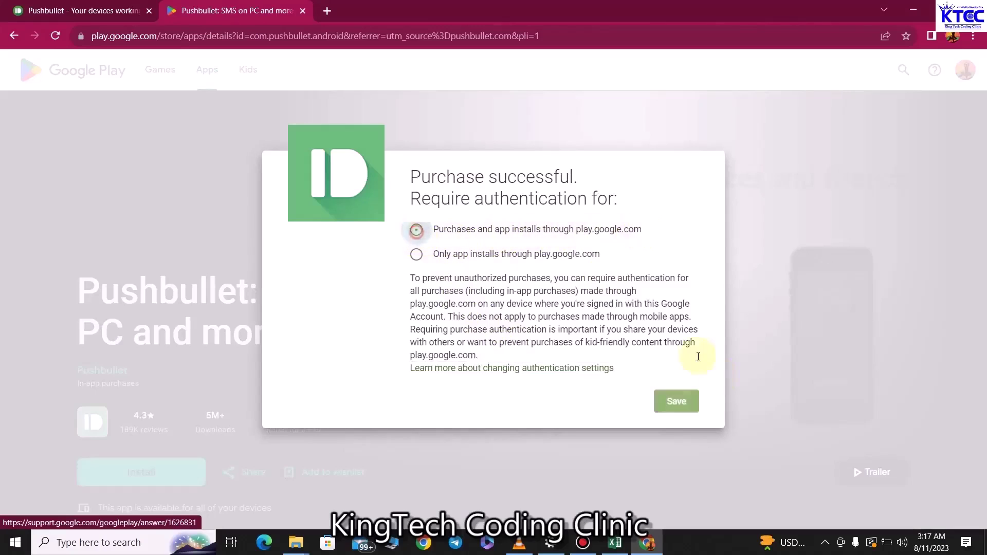
left_click(689, 402)
left_click(663, 352)
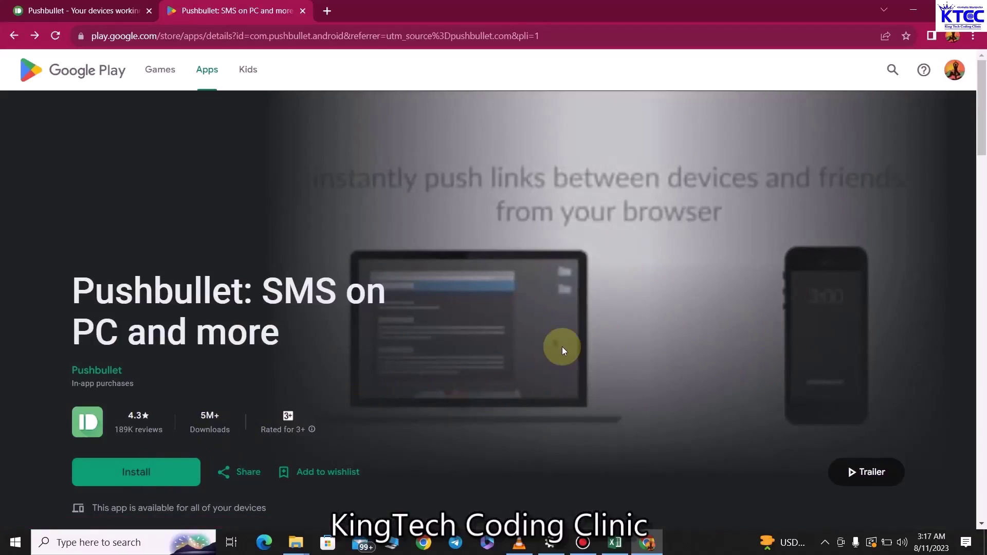
left_click(186, 473)
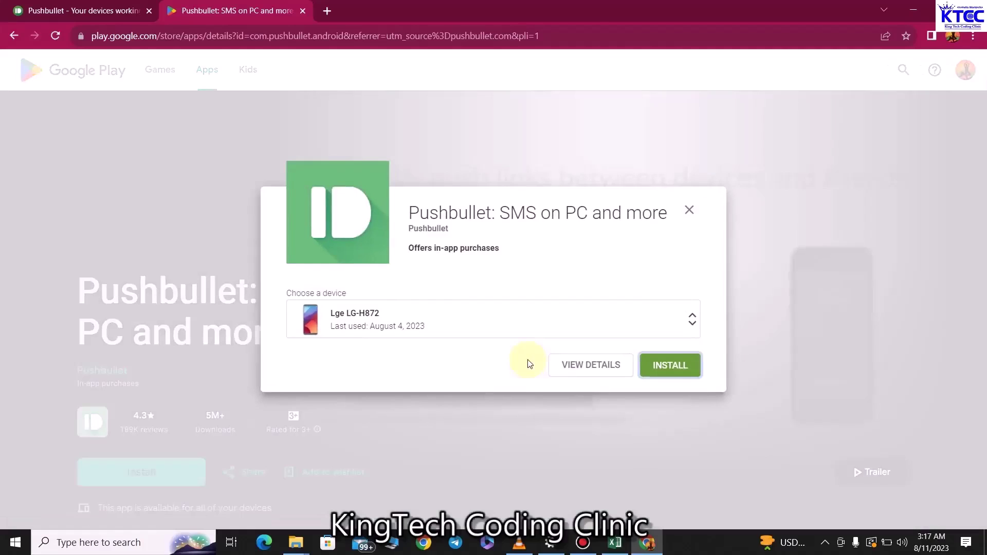
left_click(689, 210)
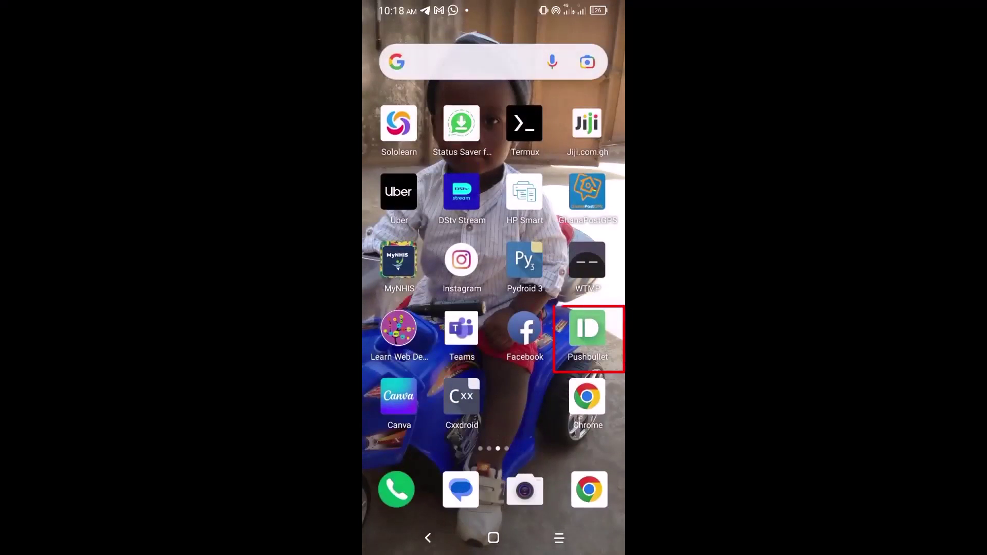
Launch Pushbullet on the phone and sign in with the Google account
left_click(588, 330)
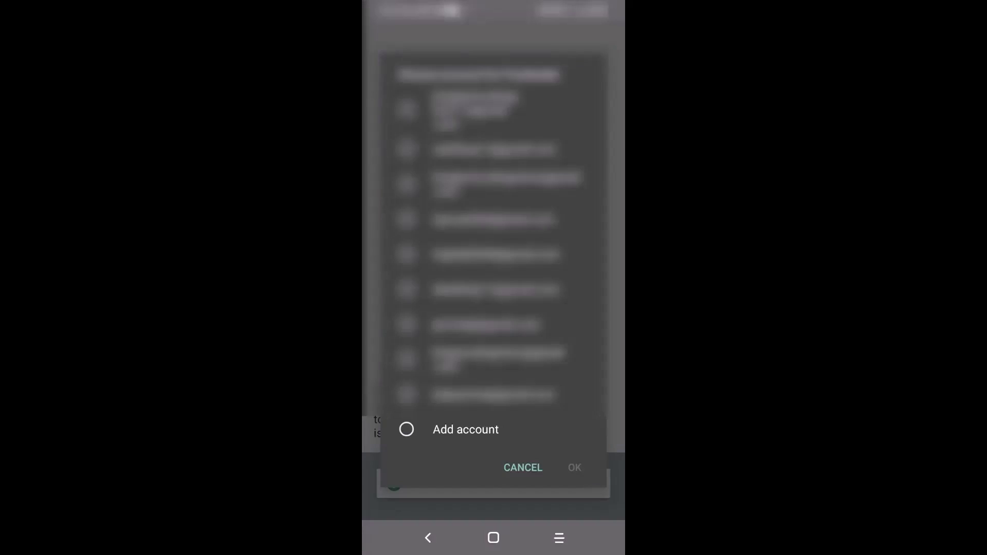
left_click(406, 220)
left_click(575, 467)
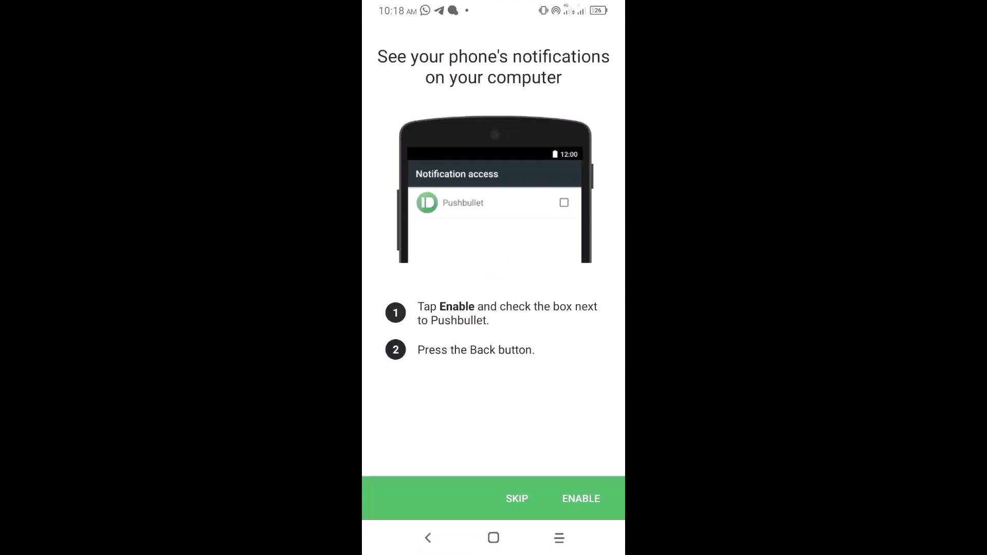
Enable notification mirroring and SMS sync, accept SMS history syncing, and finish phone setup
left_click(581, 498)
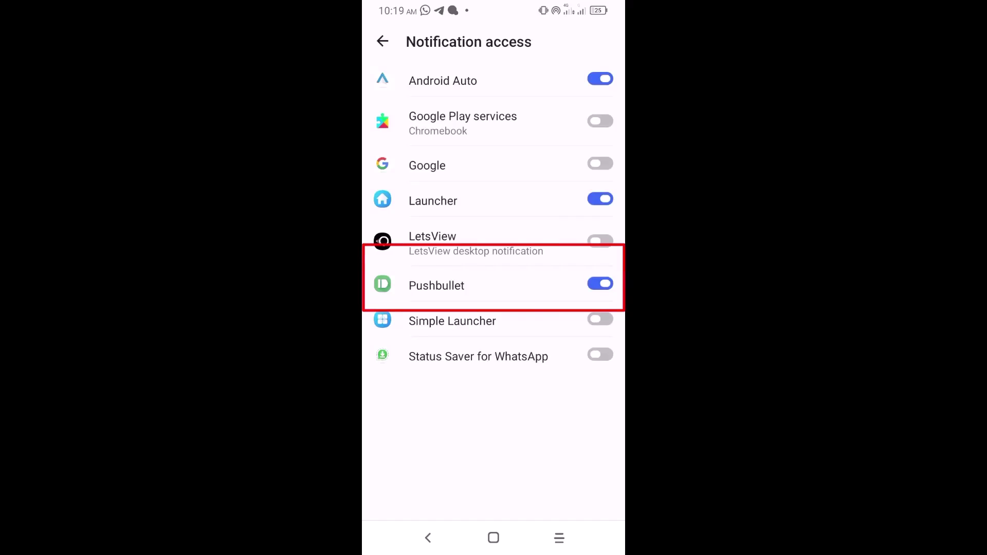
left_click(383, 41)
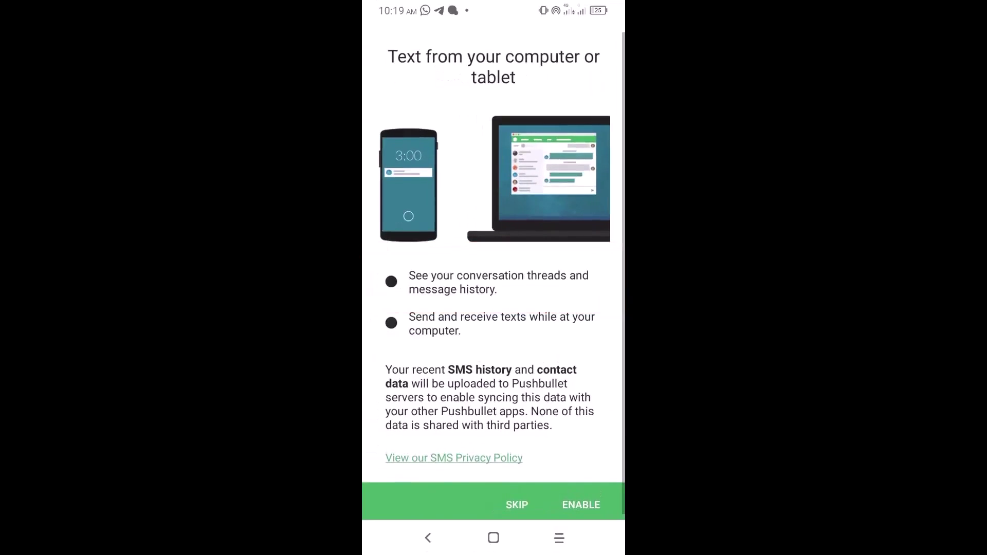
left_click(581, 504)
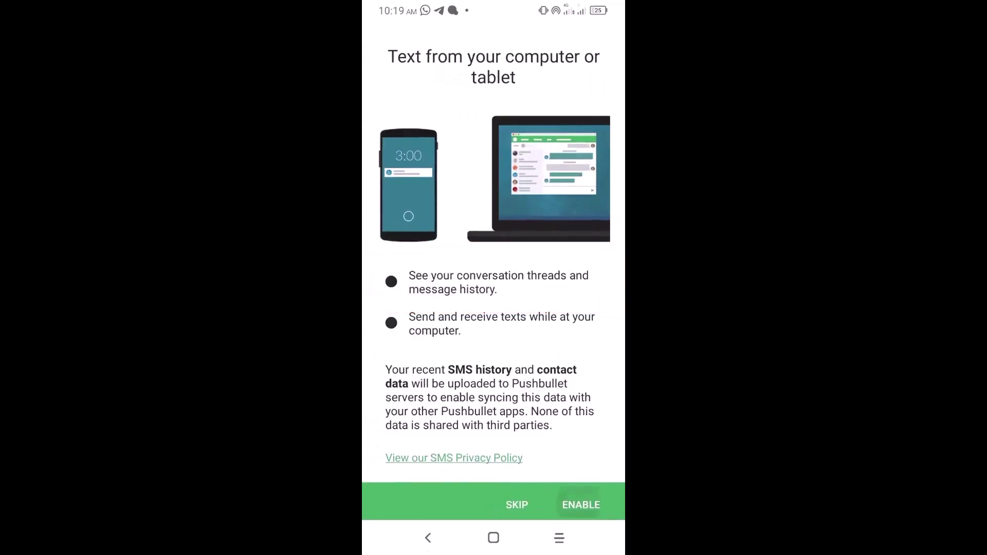
left_click(568, 357)
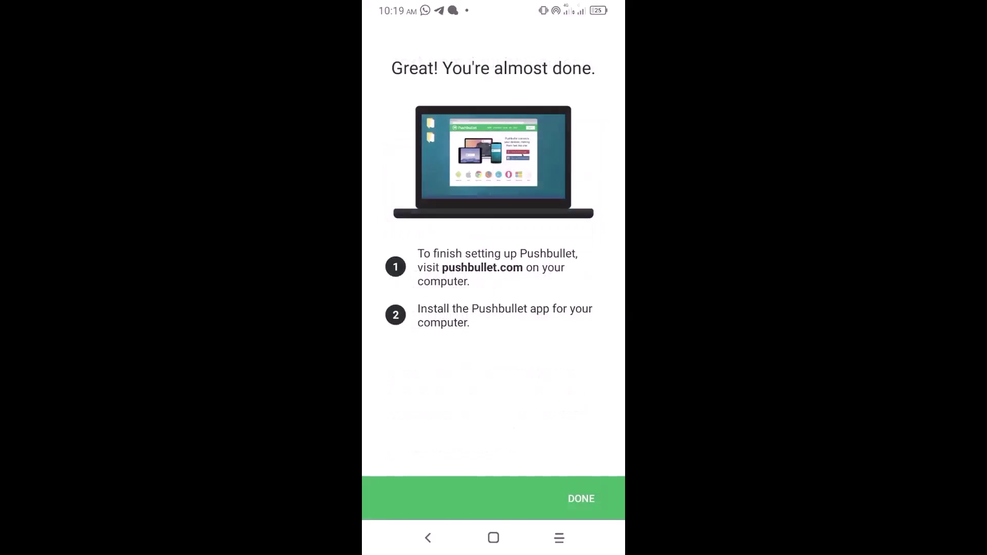
left_click(581, 499)
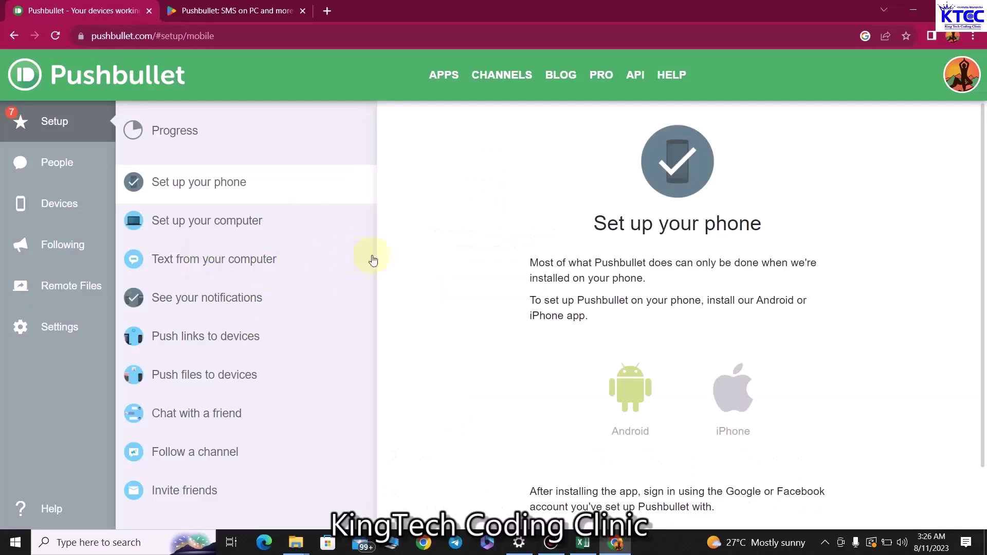
Confirm the TCL 5029D phone is listed under Devices, then return to the Setup checklist
left_click(64, 213)
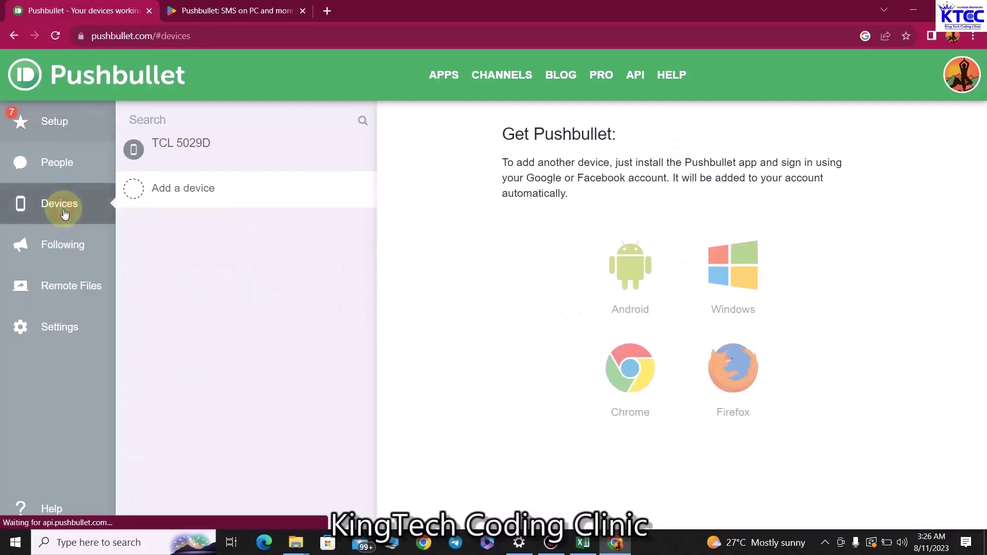
left_click(201, 150)
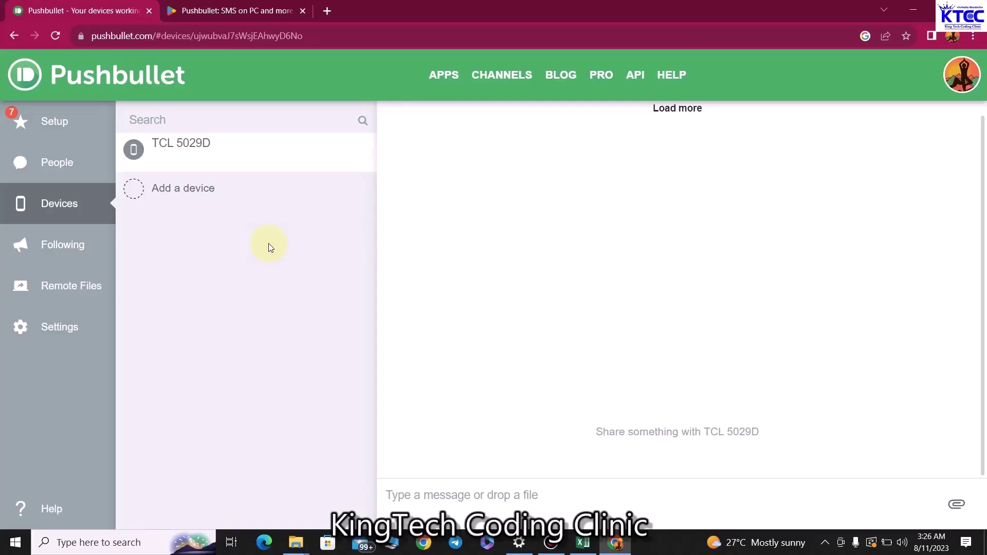
left_click(51, 122)
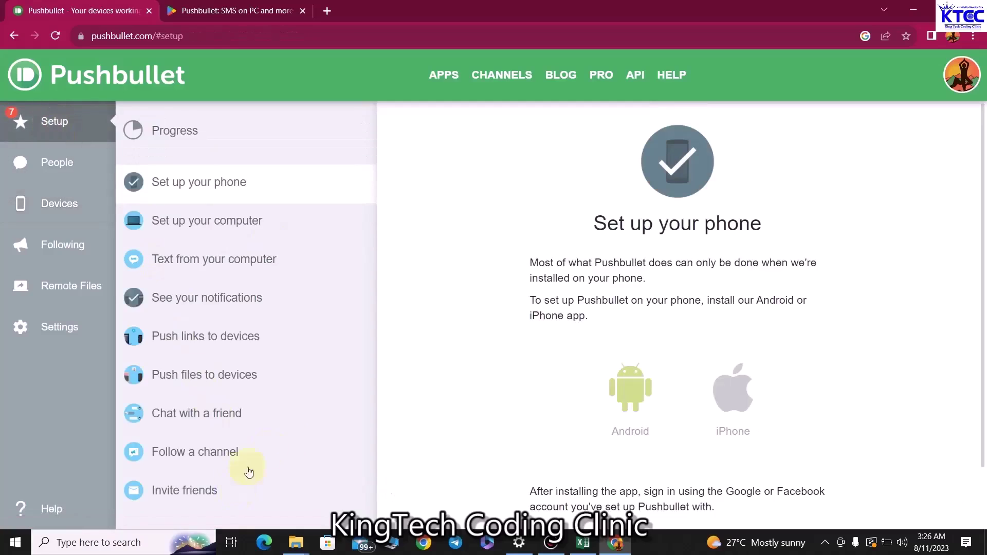
scroll(566, 380, "down", 1)
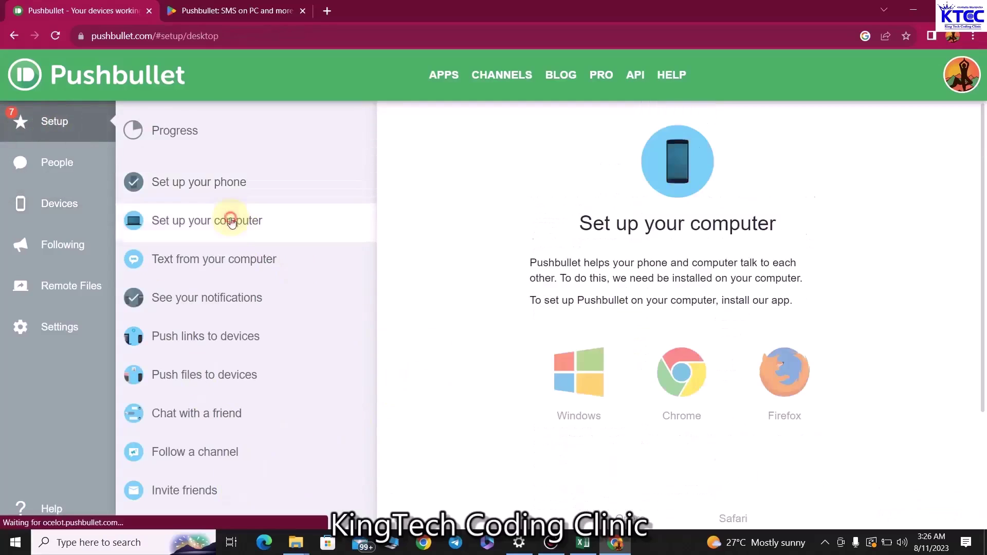
Download the Windows installer pushbullet_installer (1).exe from the 'Set up your computer' step
left_click(230, 223)
left_click(594, 383)
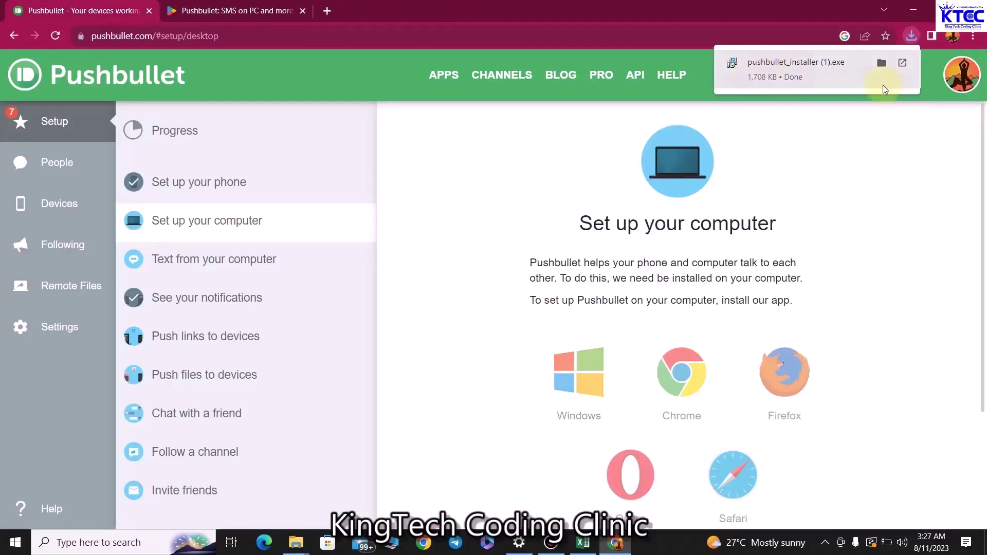
left_click(903, 64)
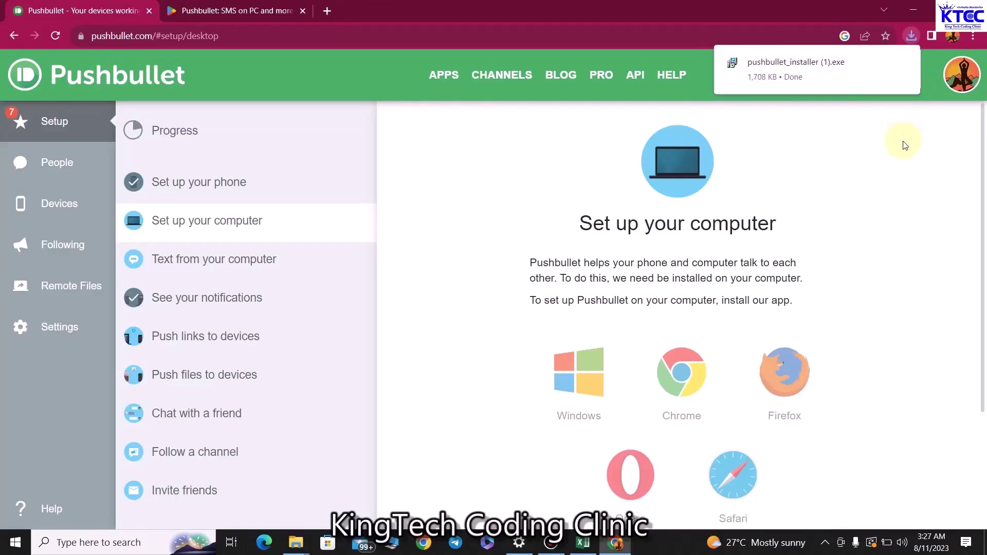
left_click(905, 146)
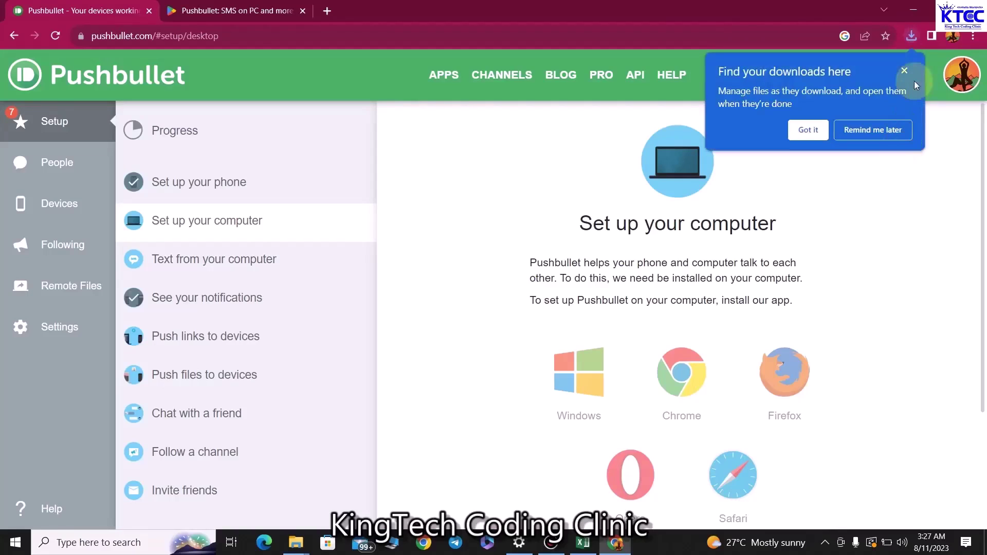
left_click(905, 73)
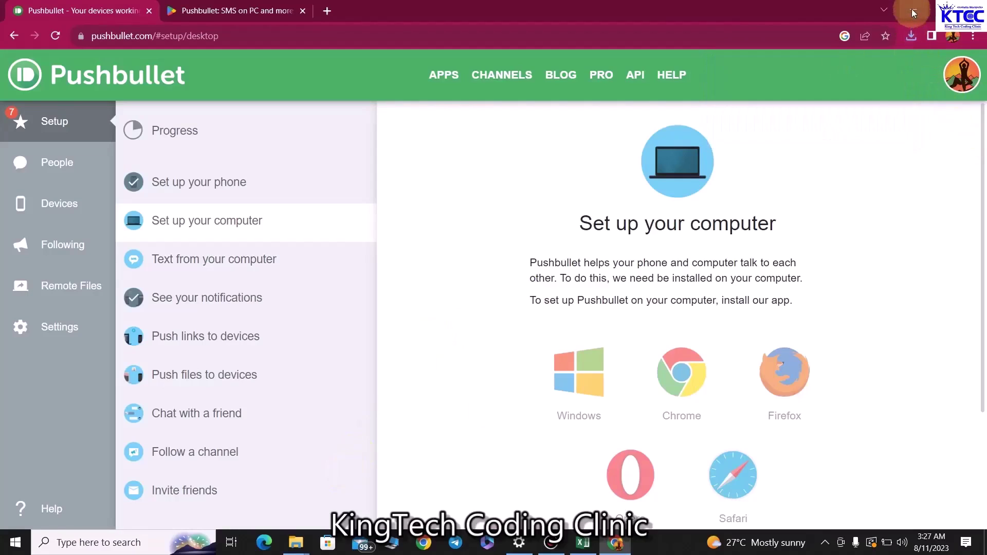
left_click(910, 36)
Run pushbullet_installer (1).exe from Downloads, allowing the security warning and admin elevation
left_click(880, 90)
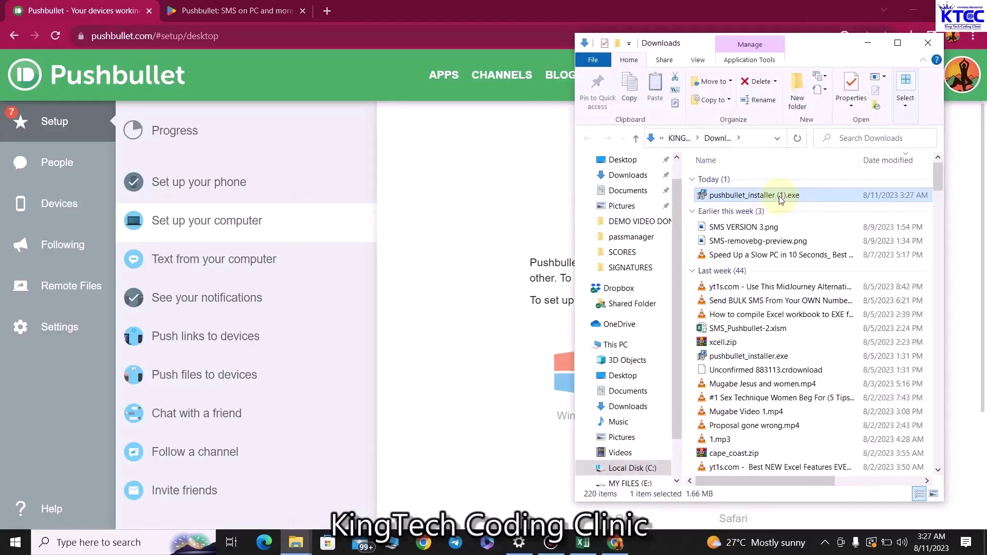
double_click(779, 196)
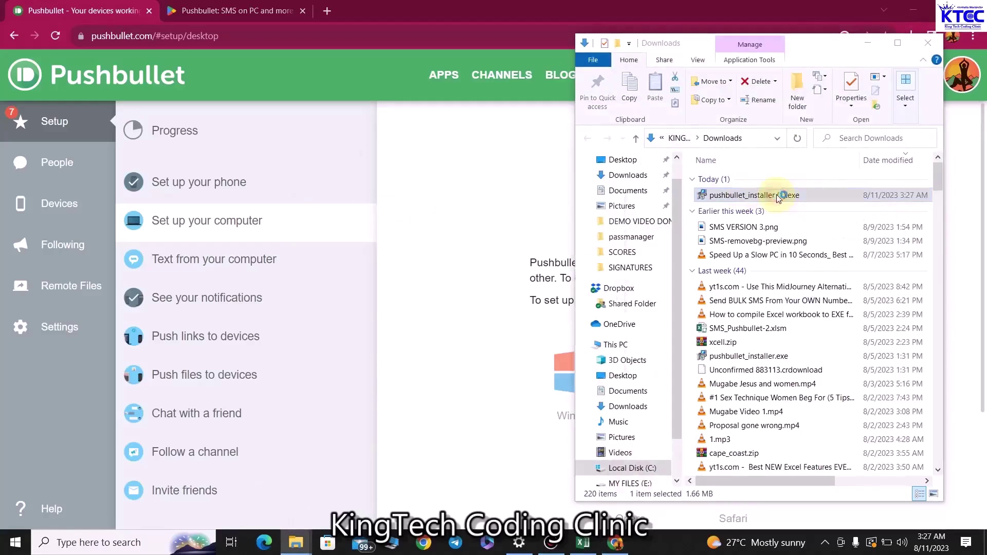
left_click(532, 295)
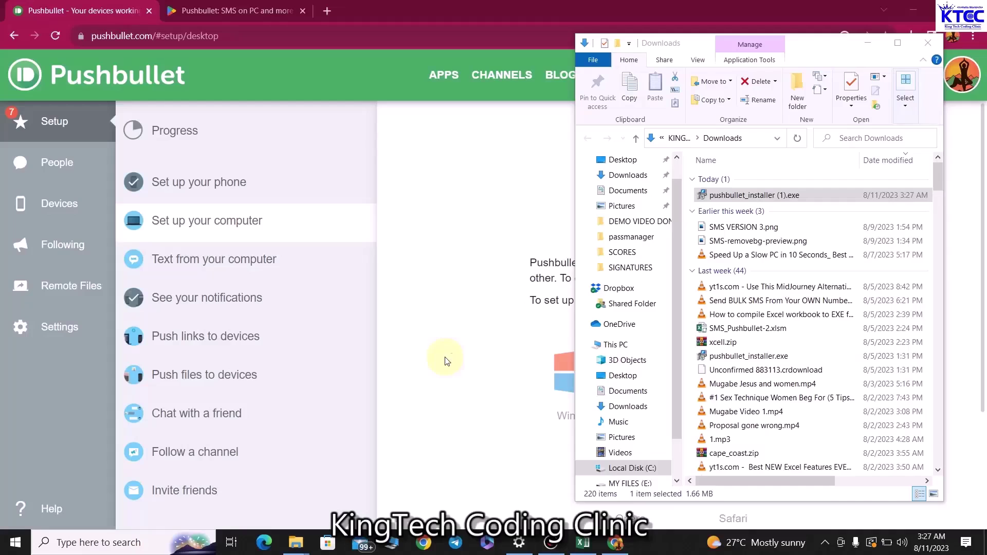
left_click(864, 40)
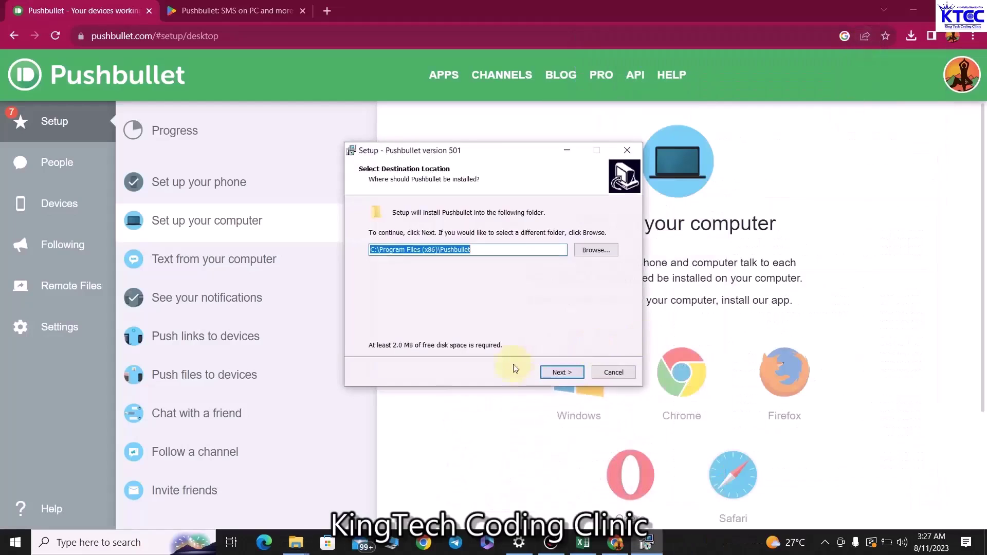
Install Pushbullet into C:\Program Files (x86)\Pushbullet with a desktop shortcut and finish the wizard
left_click(563, 372)
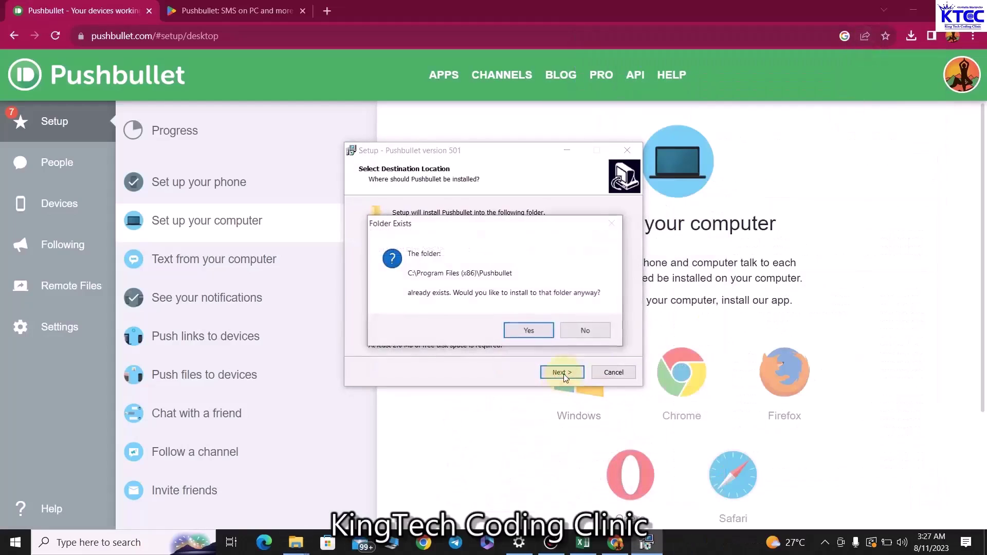
left_click(534, 331)
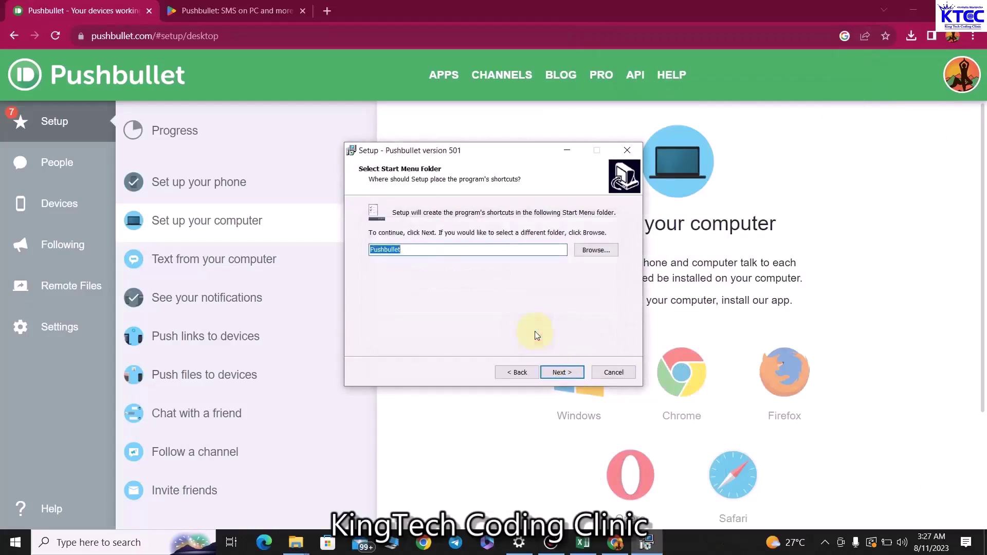
left_click(560, 373)
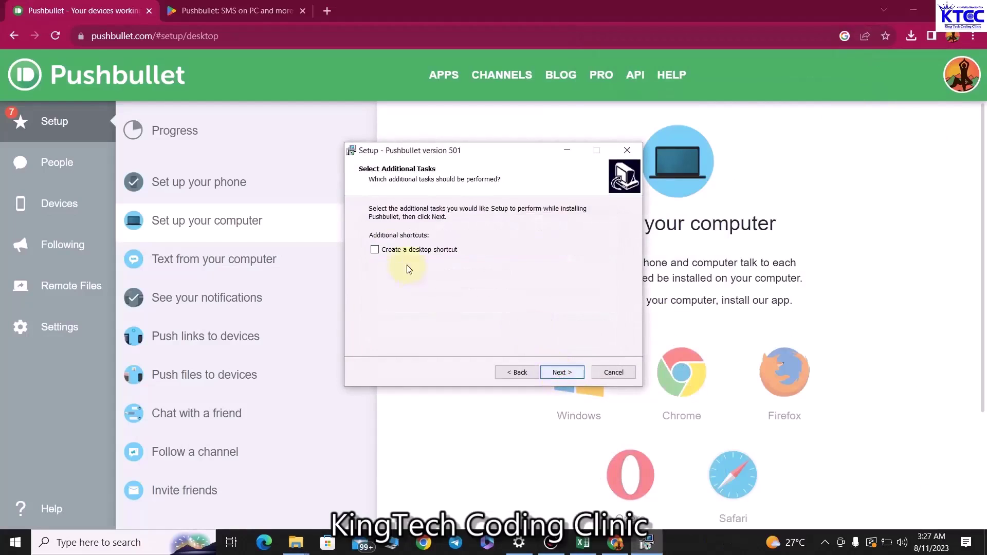
left_click(374, 250)
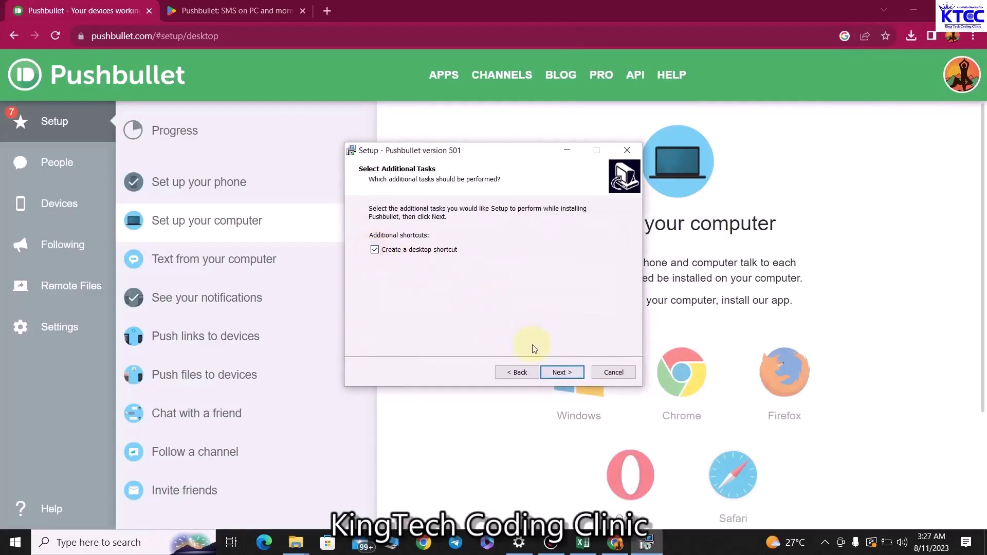
left_click(556, 374)
left_click(560, 376)
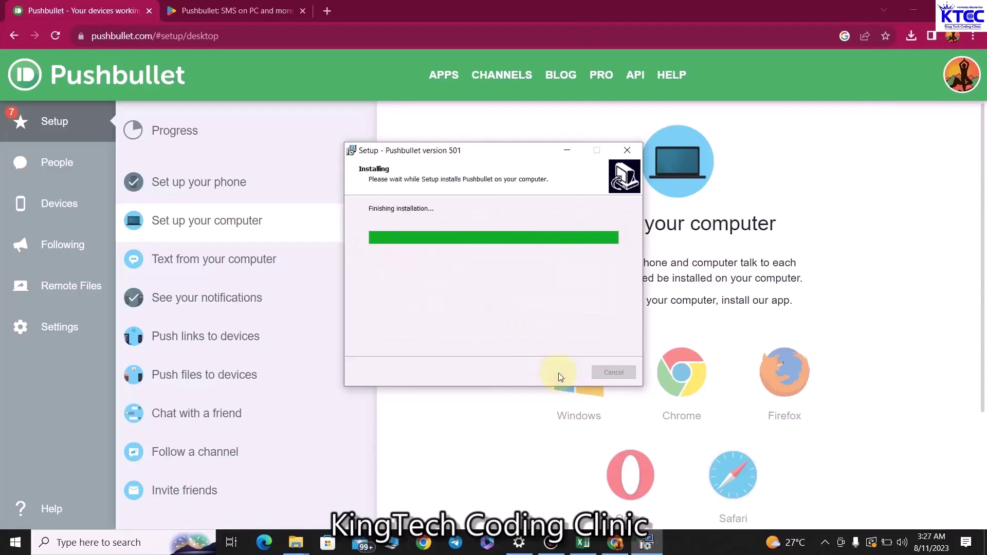
left_click(561, 374)
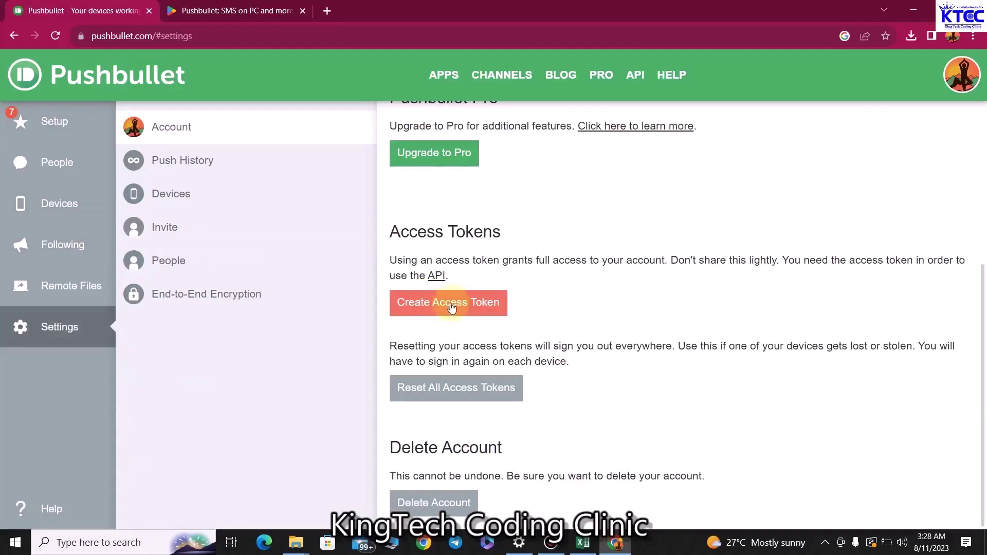
Create a new Pushbullet access token and select its text for copying
left_click(440, 308)
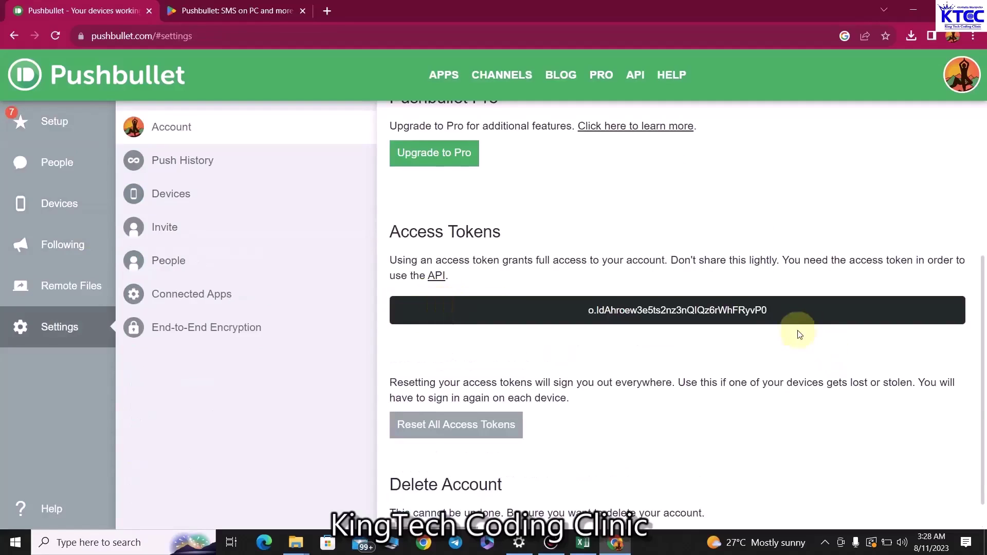
left_click_drag(795, 314, 583, 310)
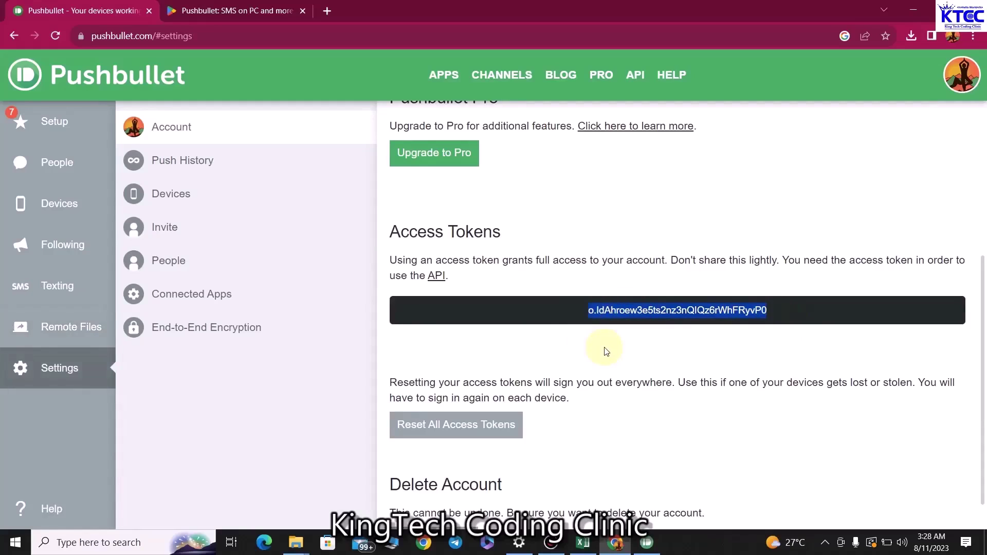
left_click(105, 544)
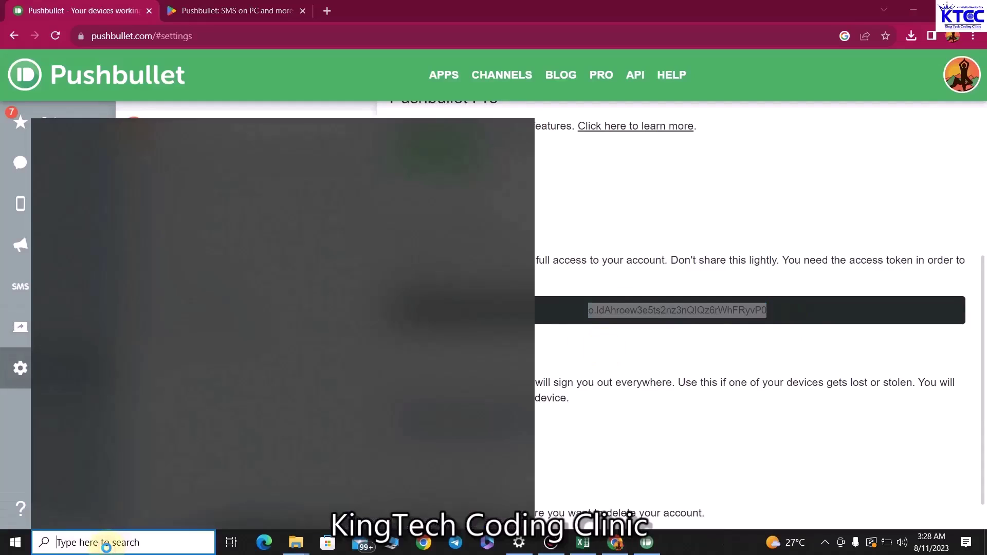
Choose a different Google account by its saved e-mail address and continue
type("NO")
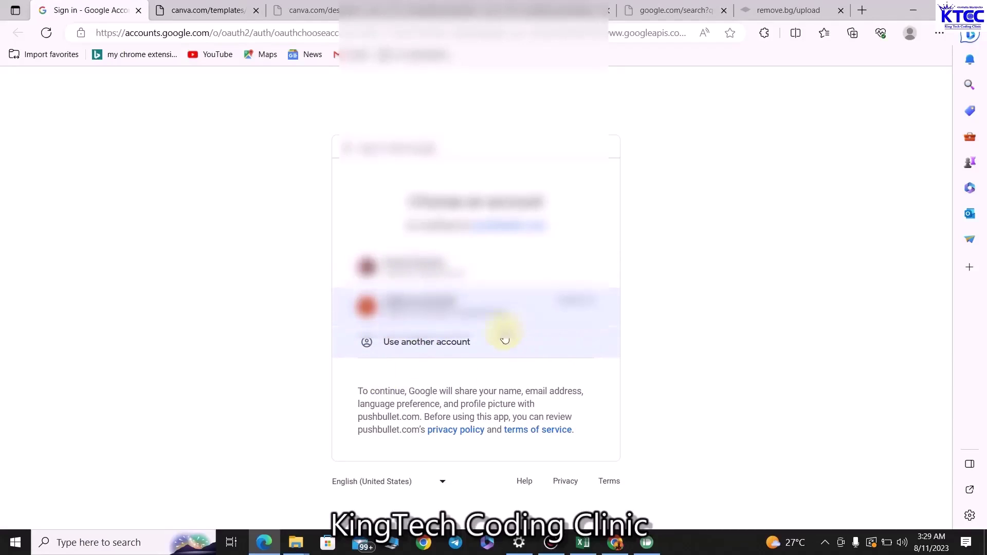
left_click(429, 346)
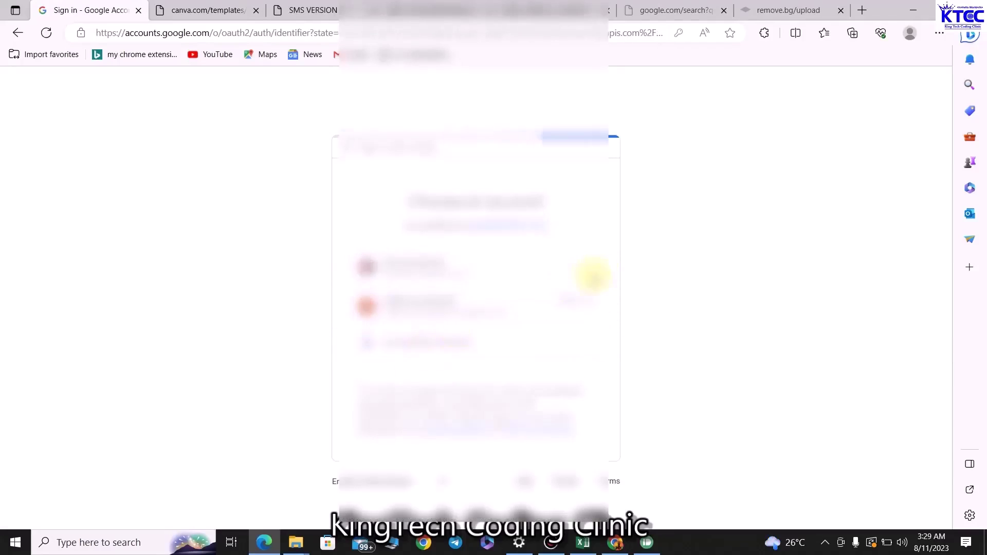
triple_click(536, 283)
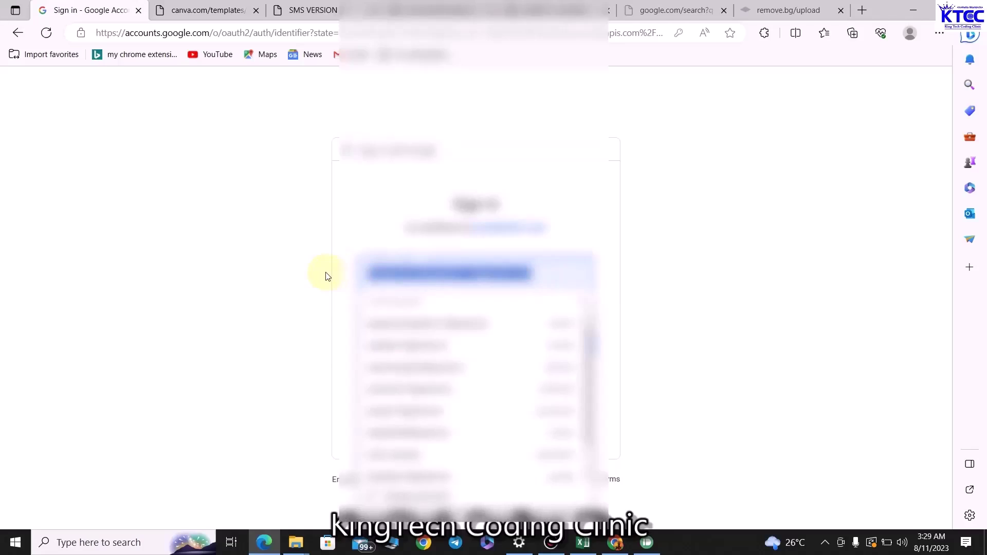
type("k")
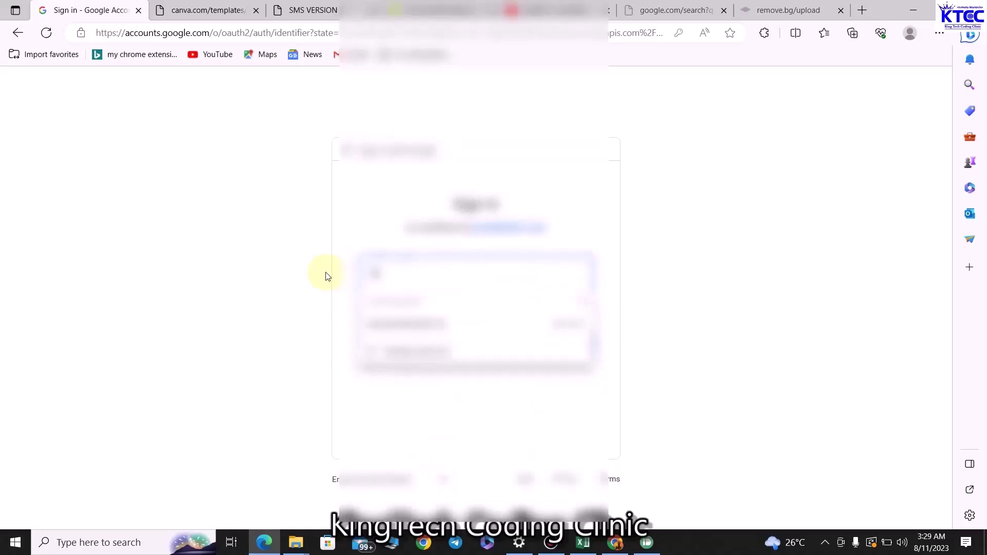
left_click(430, 320)
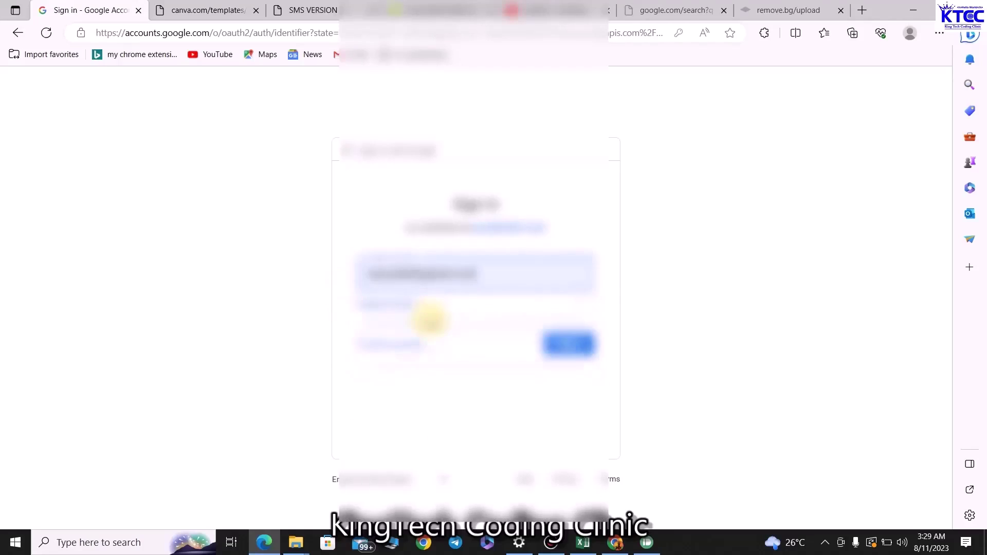
left_click(568, 347)
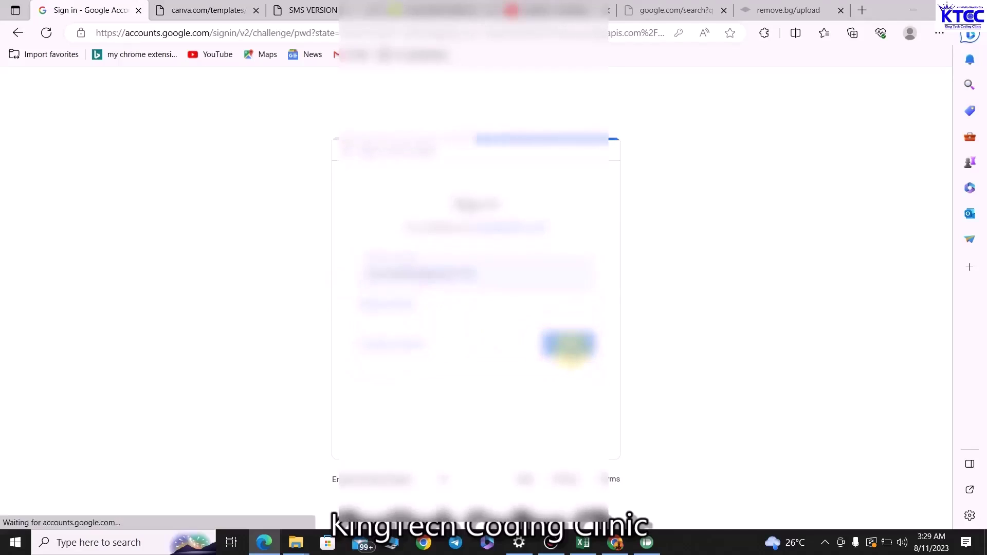
Enter the account password to complete the Google sign-in for the Pushbullet desktop app
left_click_drag(407, 284, 352, 282)
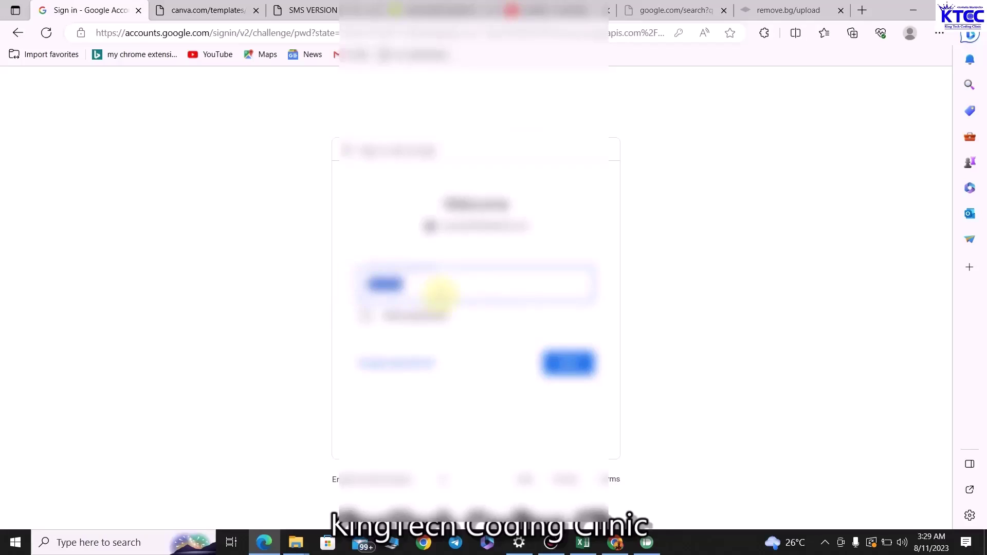
key("BackSpace")
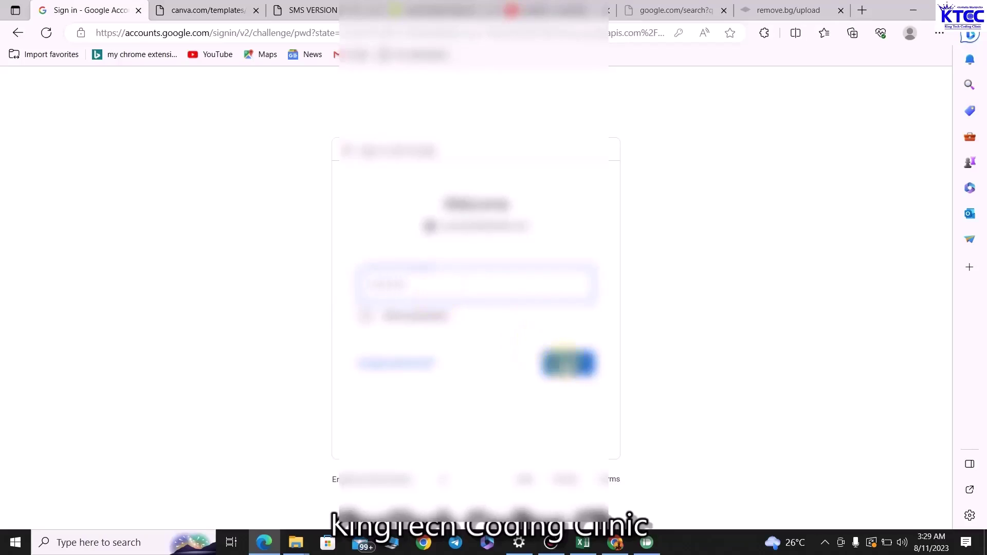
left_click(569, 363)
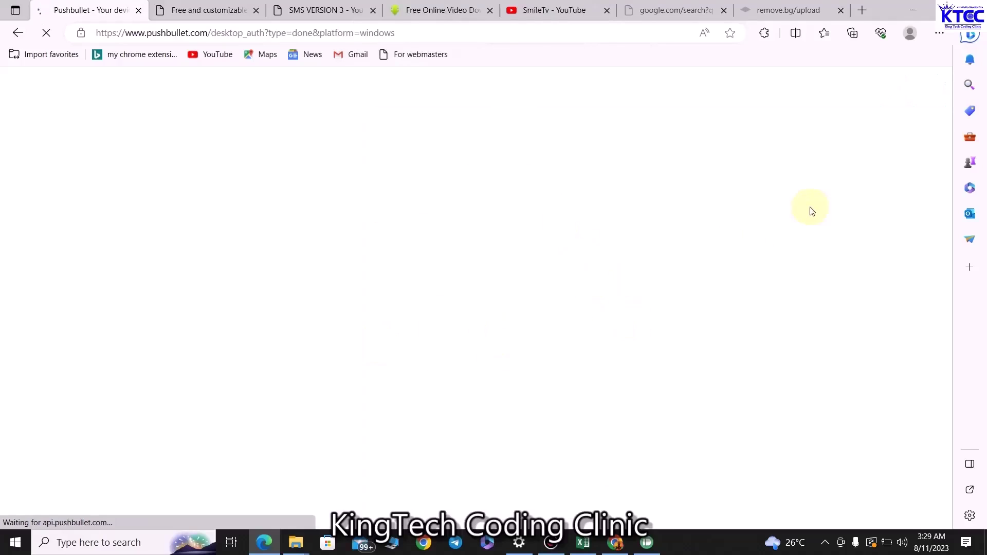
left_click(914, 11)
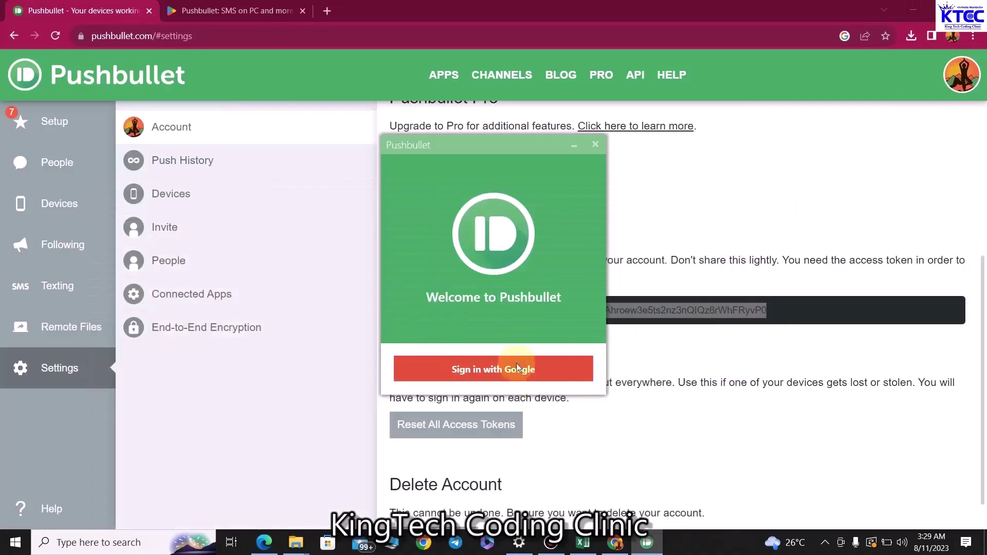
Close the Pushbullet welcome window and minimize the desktop app to return to the token page
left_click(596, 147)
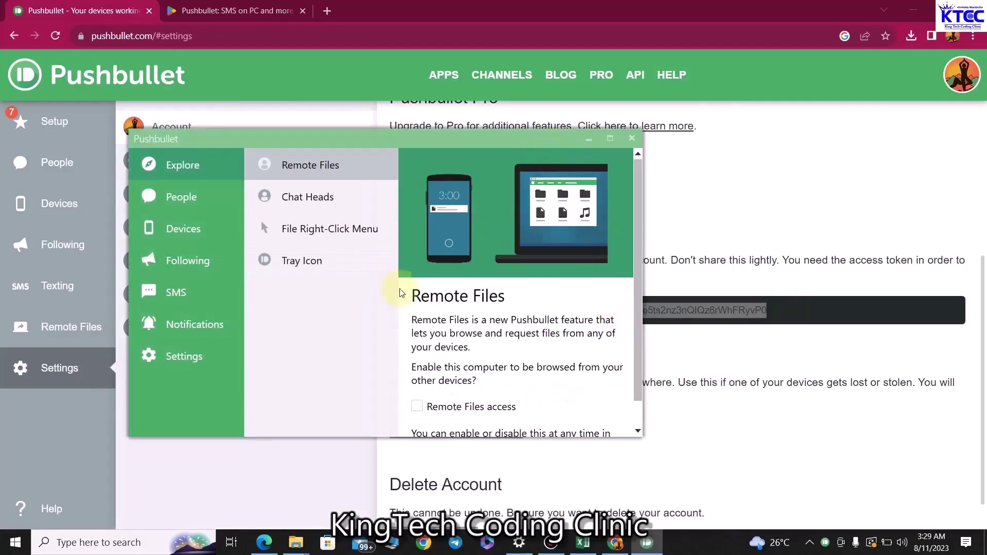
left_click(589, 139)
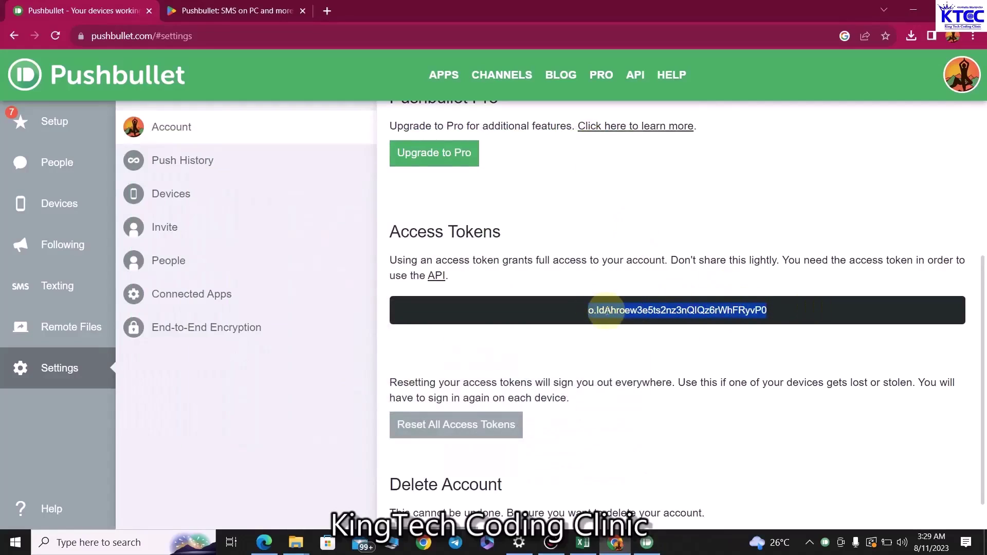
left_click(494, 316)
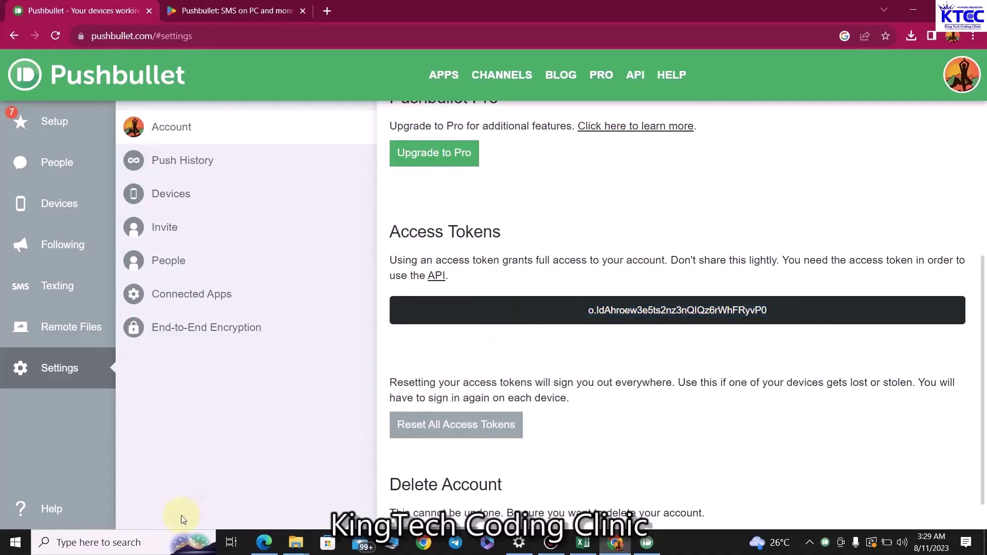
left_click(129, 549)
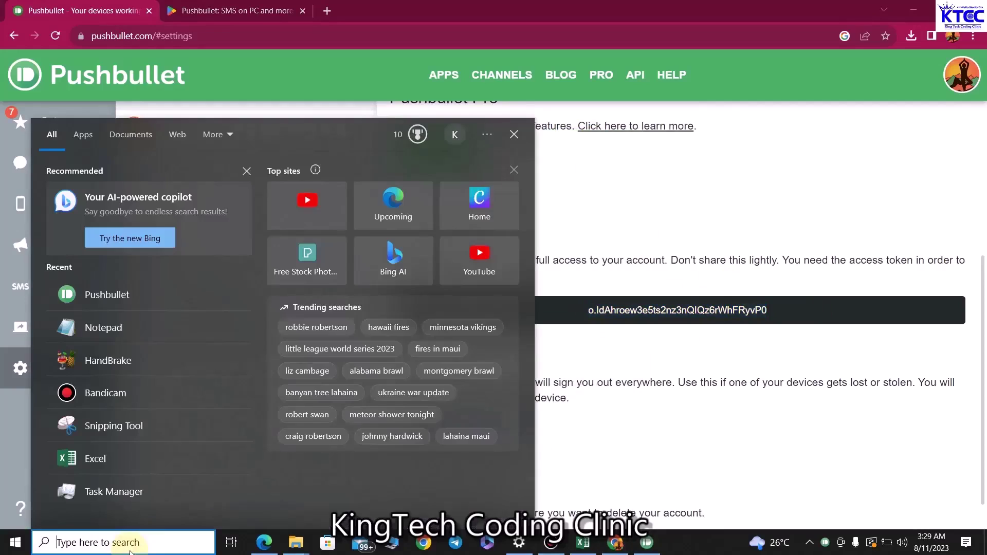
Search for Notepad, open a new note, and paste the copied access token into it
type("noy")
key("BackSpace")
type("t")
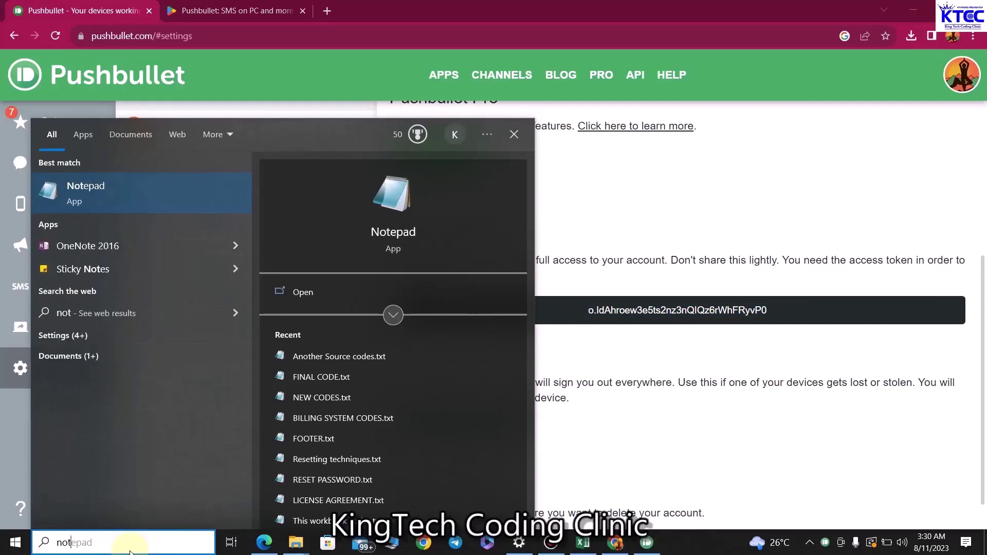
left_click(170, 201)
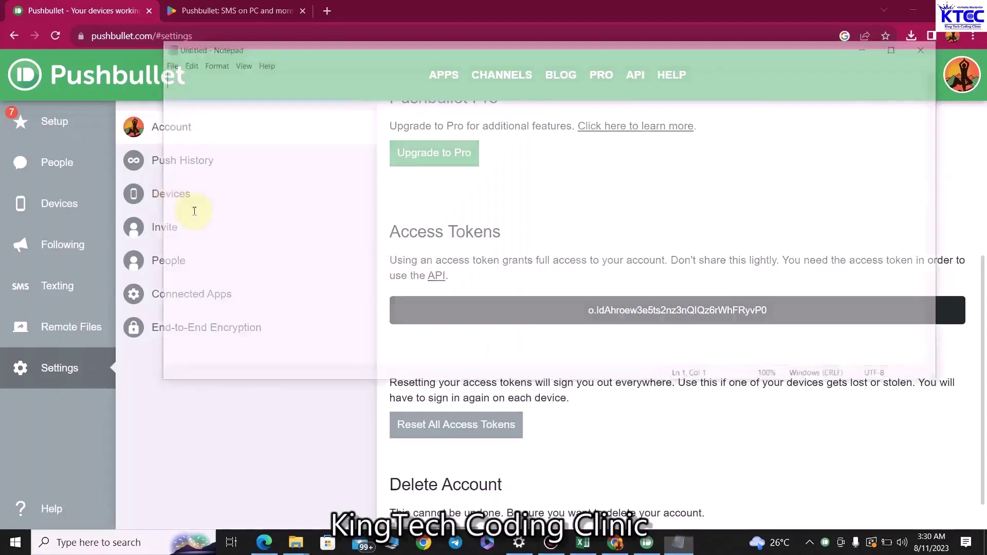
key("ctrl+v")
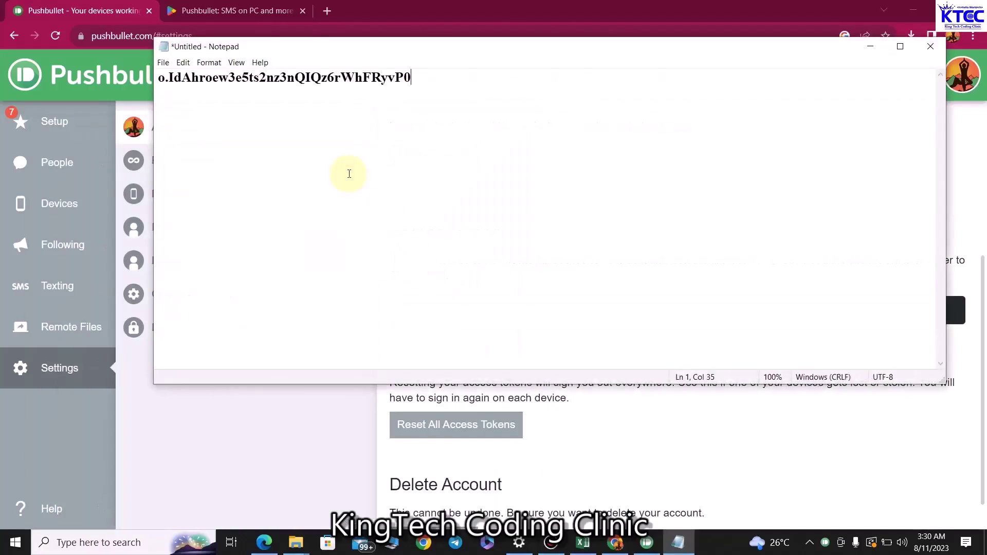
key("ctrl+s")
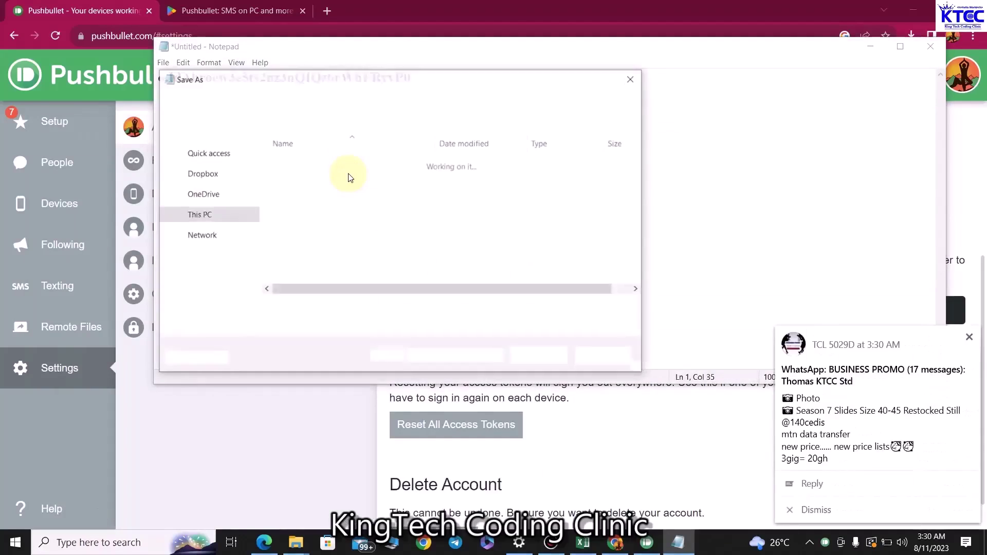
left_click(632, 80)
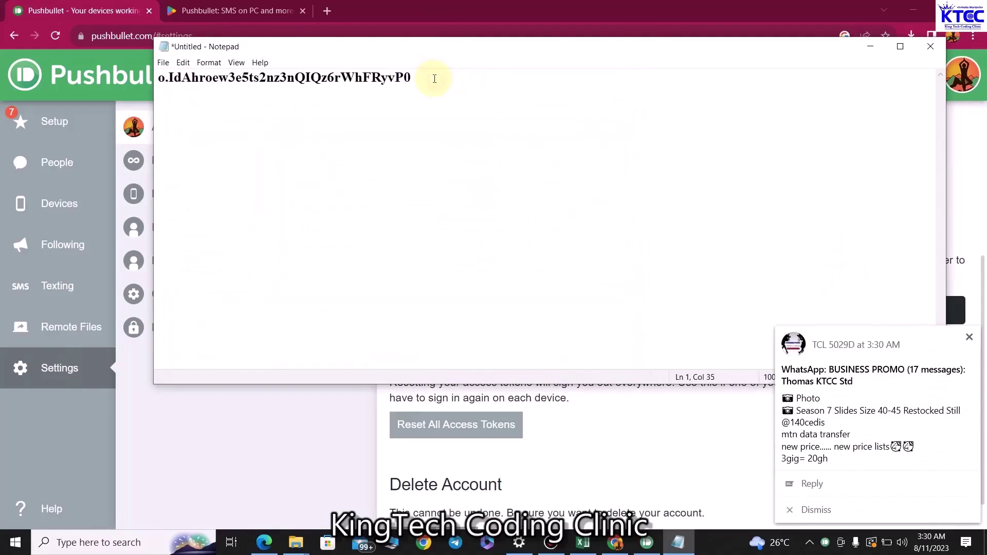
Add an 'ACCESS TOKEN' heading above the token, leaving the note unsaved
key("Return")
left_click(159, 78)
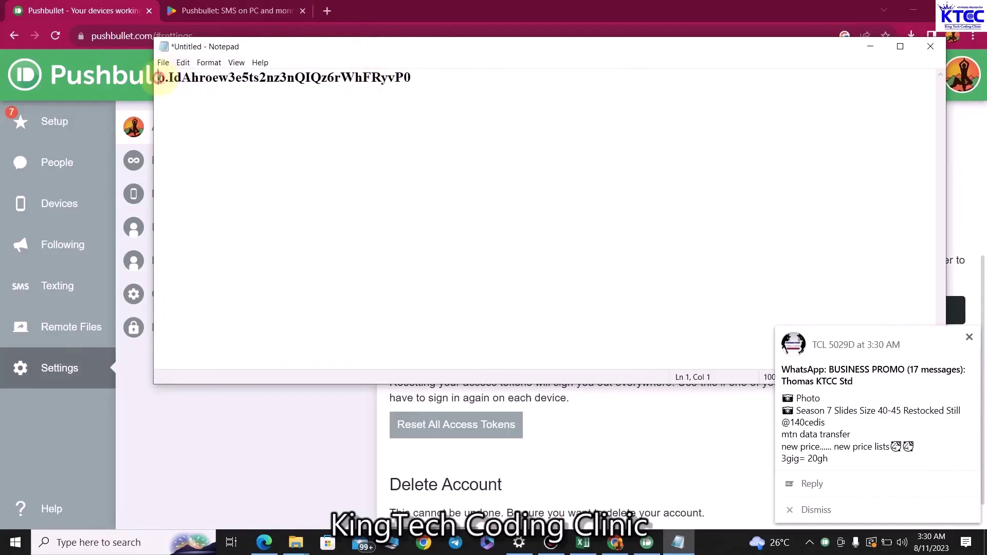
key("Return")
key("Return")
left_click(216, 90)
type("ACCES")
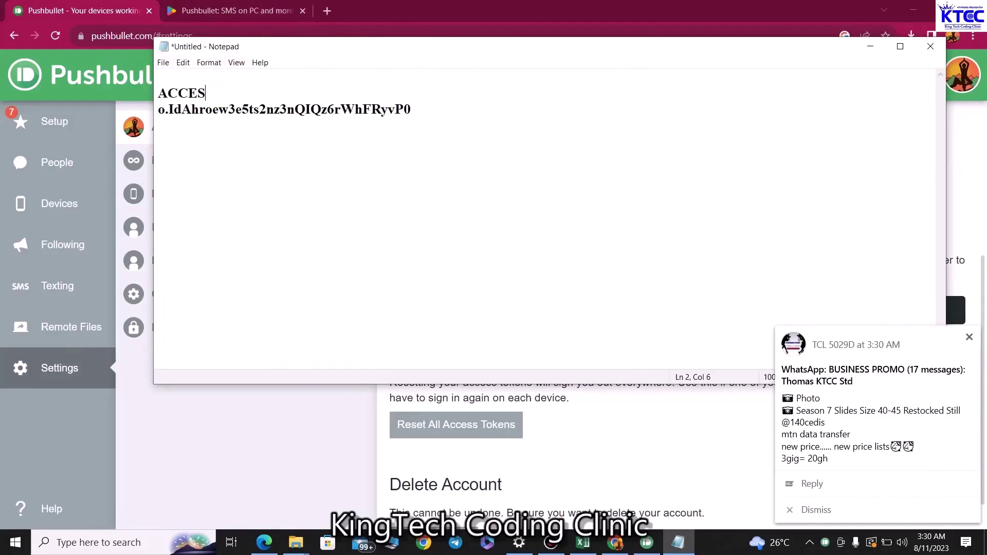
type("S TOKEN")
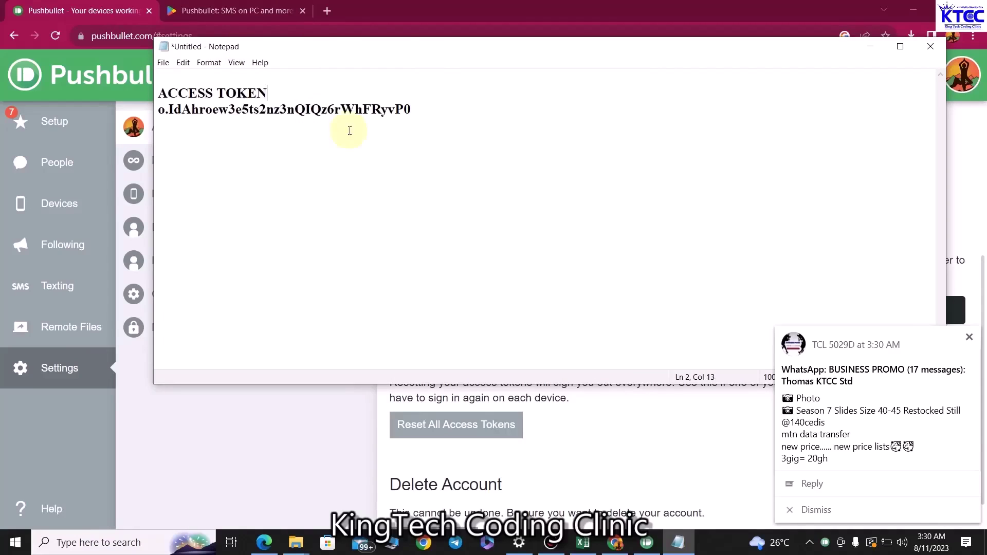
key("ctrl+s")
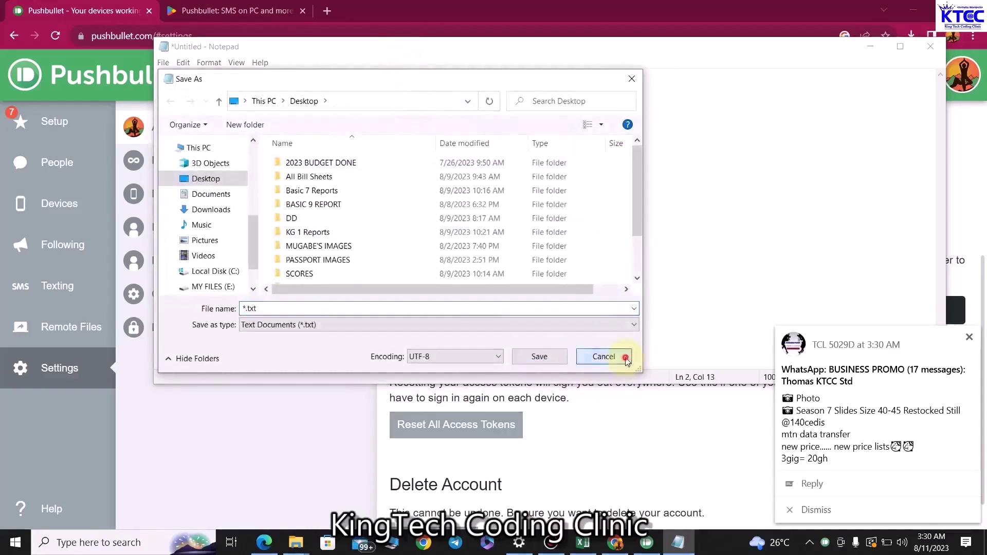
left_click(626, 359)
Add a 'DEVICE ID' heading below the token, then minimise Notepad without saving
left_click(424, 111)
key("Return")
key("Return")
key("Return")
type("DEVICE ID")
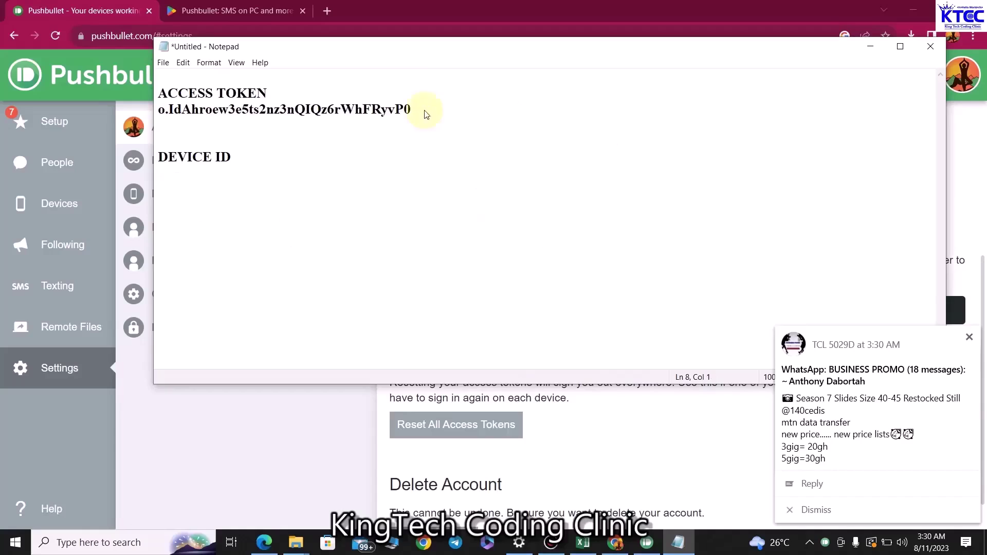
key("ctrl+s")
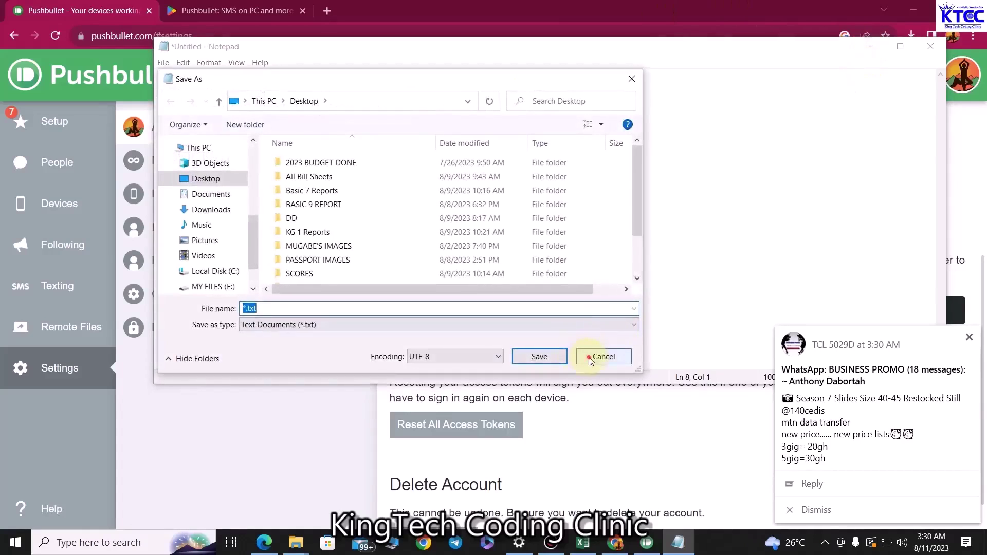
left_click(589, 359)
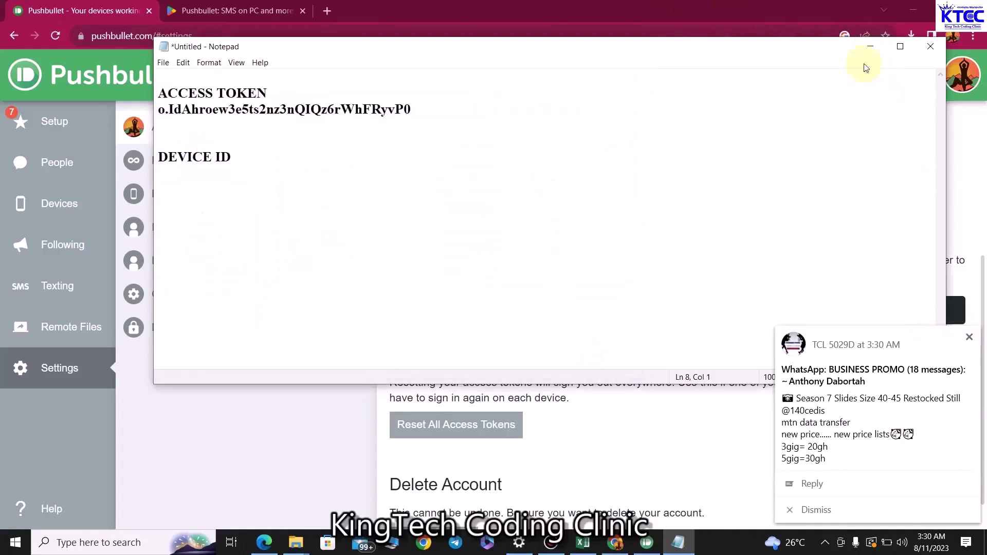
left_click(871, 46)
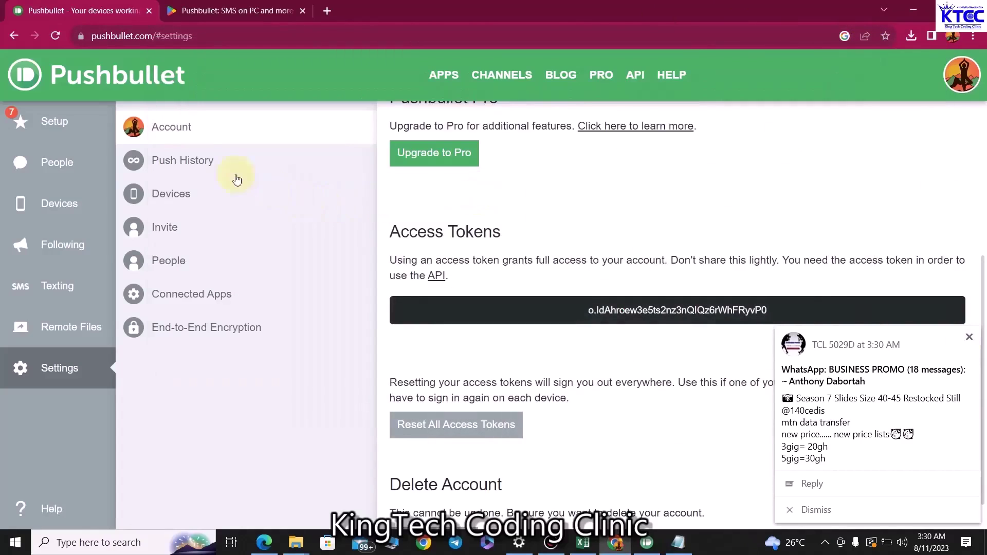
Open the TCL 5029D device page and select the device ID at the end of its address
left_click(69, 203)
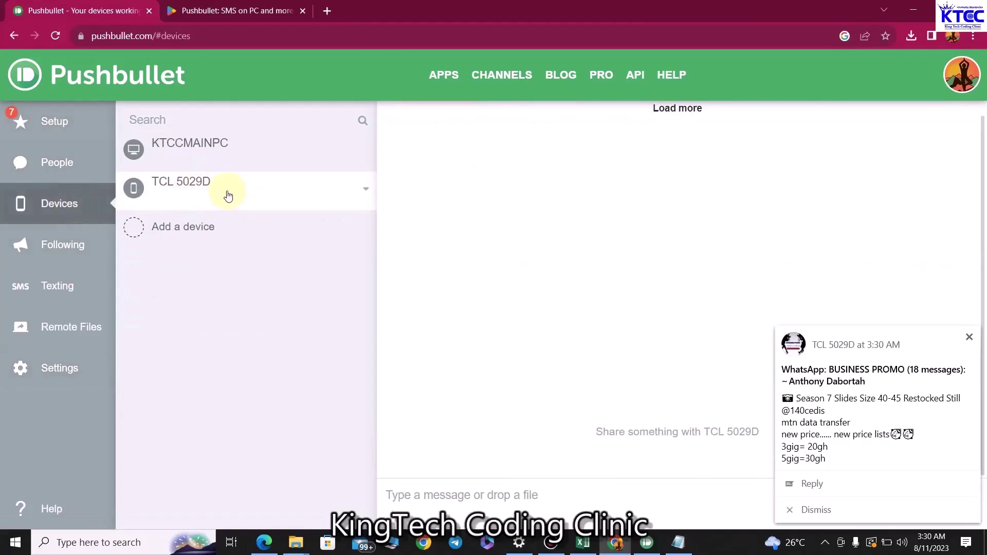
left_click(229, 196)
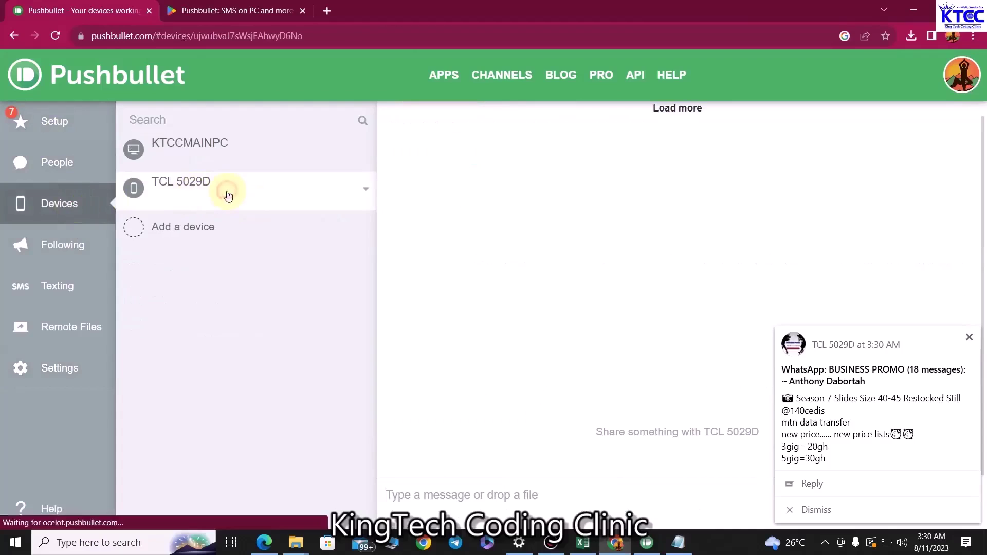
left_click(352, 37)
left_click(392, 40)
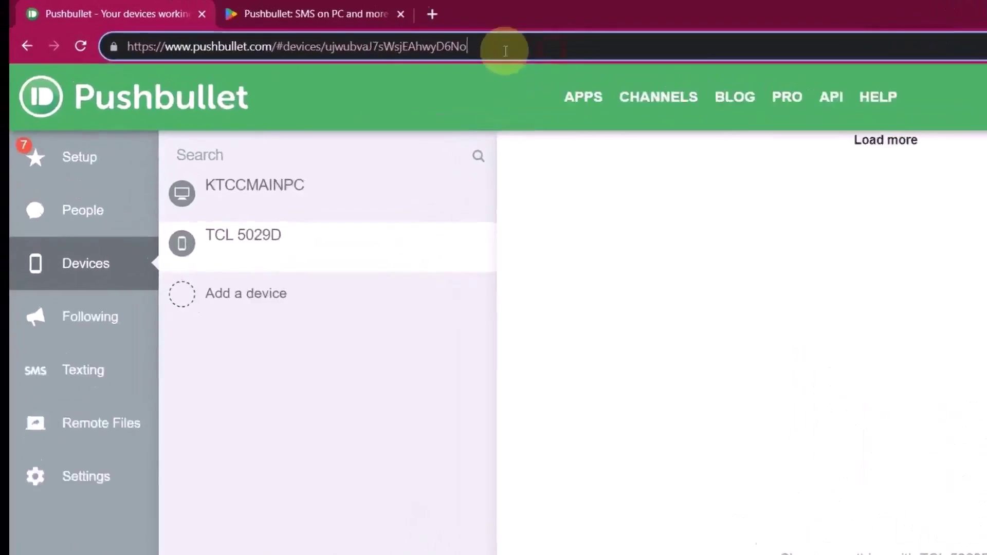
left_click_drag(505, 51, 329, 39)
key("ctrl+c")
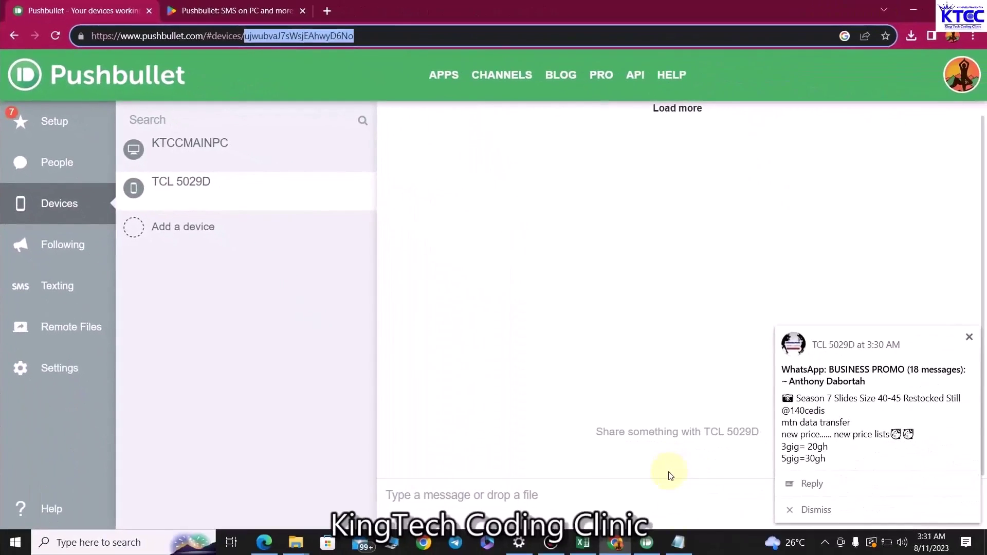
Paste the device ID under the DEVICE ID heading in Notepad, leaving it unsaved
left_click(679, 543)
key("ctrl+v")
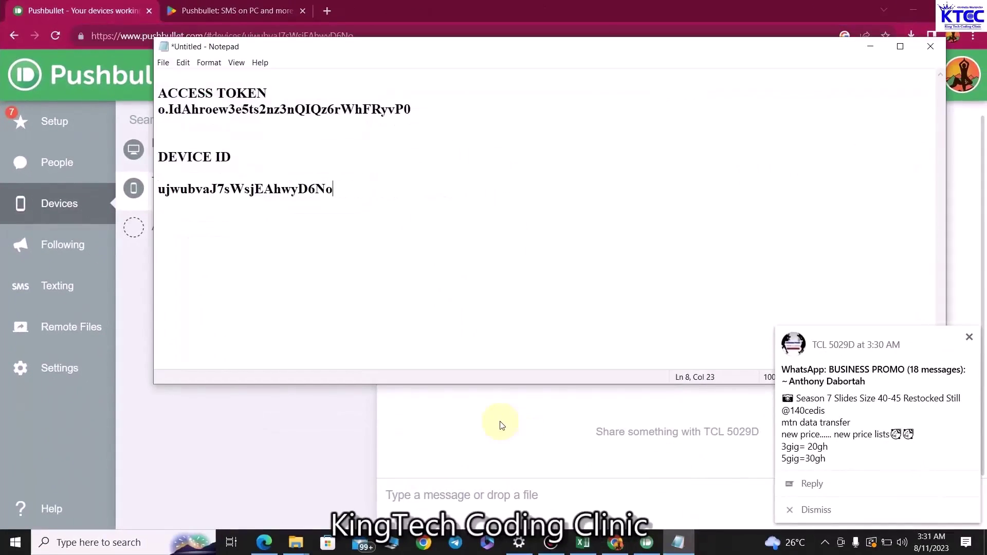
key("ctrl+s")
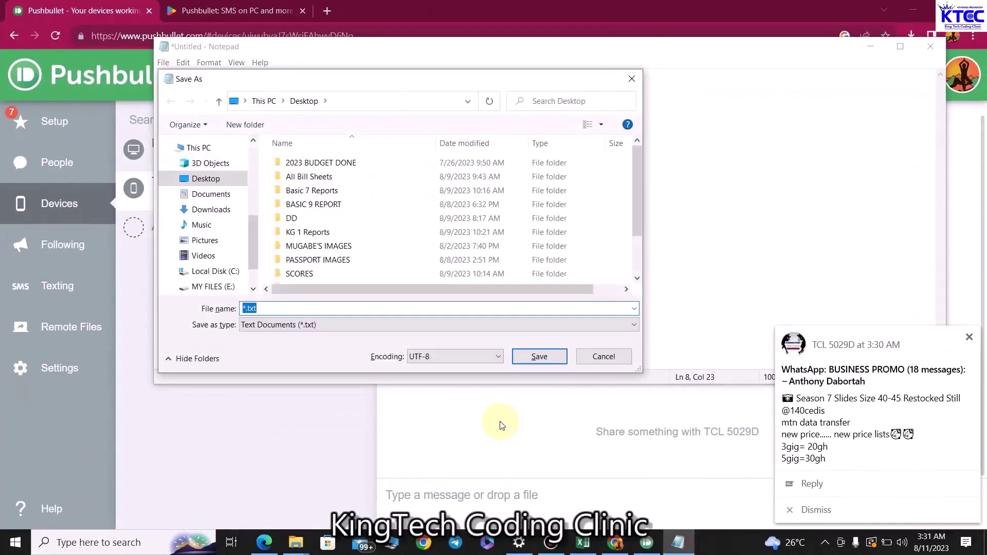
left_click(618, 362)
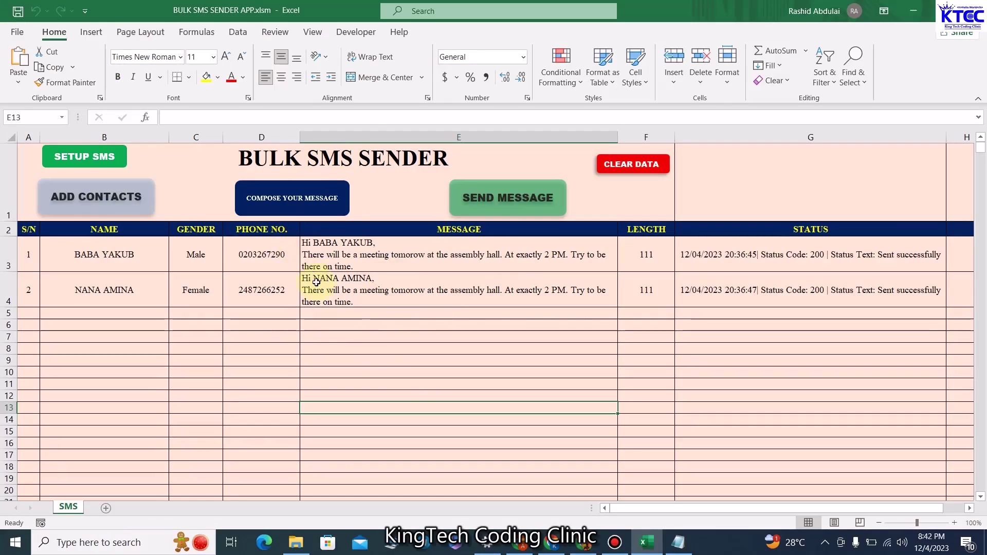
Move the Notepad note aside and open the Set Up SMS form from the SETUP SMS button
left_click(678, 542)
left_click_drag(376, 124, 391, 149)
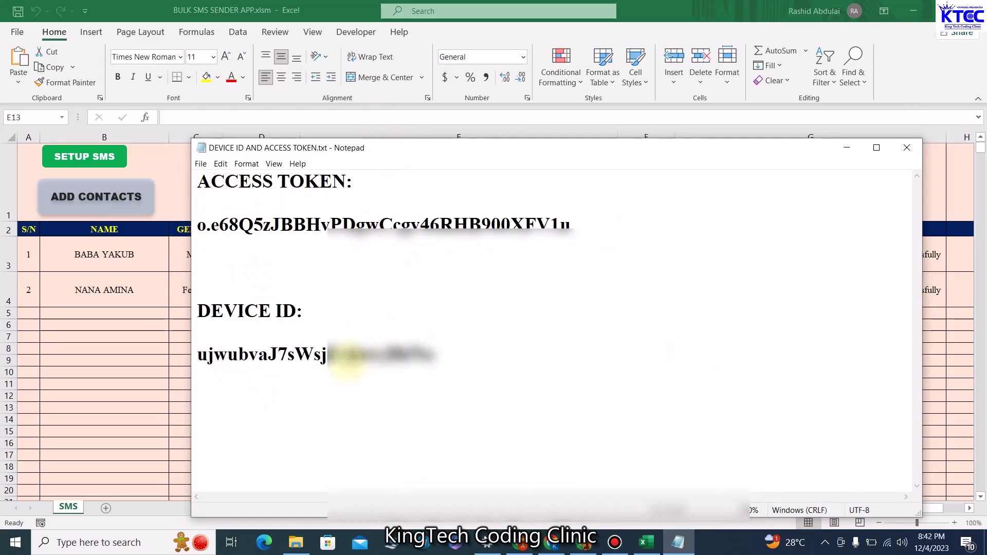
left_click_drag(585, 153, 629, 243)
left_click(71, 157)
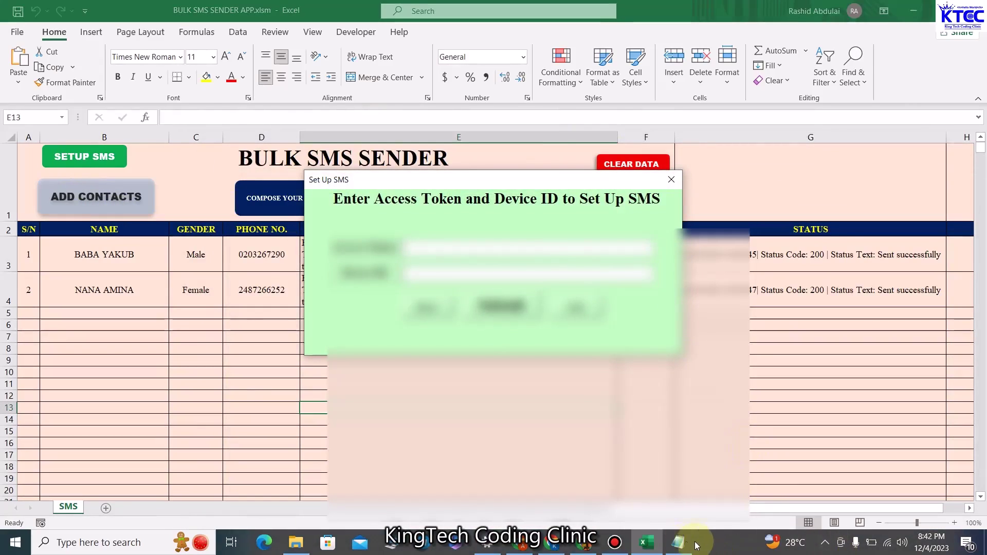
Paste the access token from Notepad into the form's Access Token field
left_click(678, 543)
left_click_drag(619, 281, 636, 320)
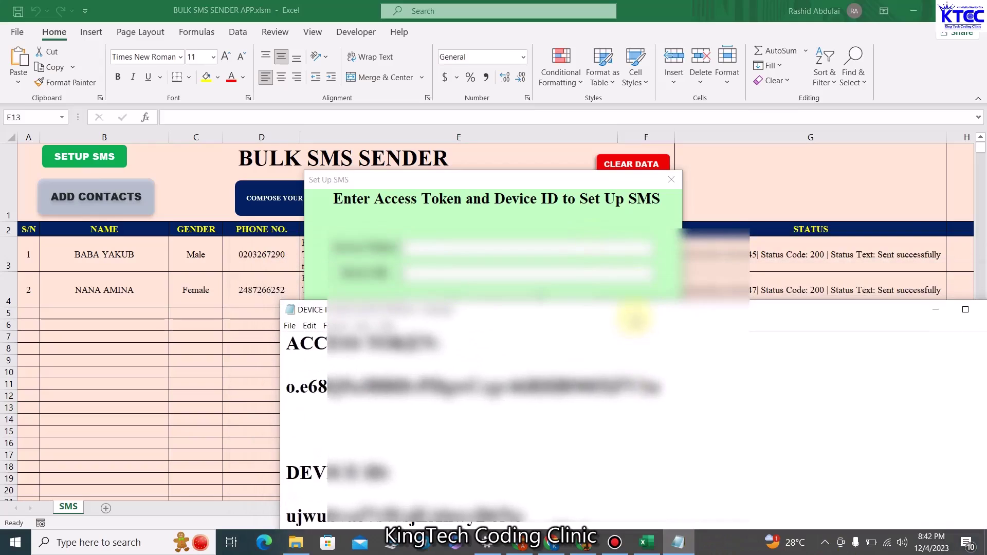
triple_click(279, 396)
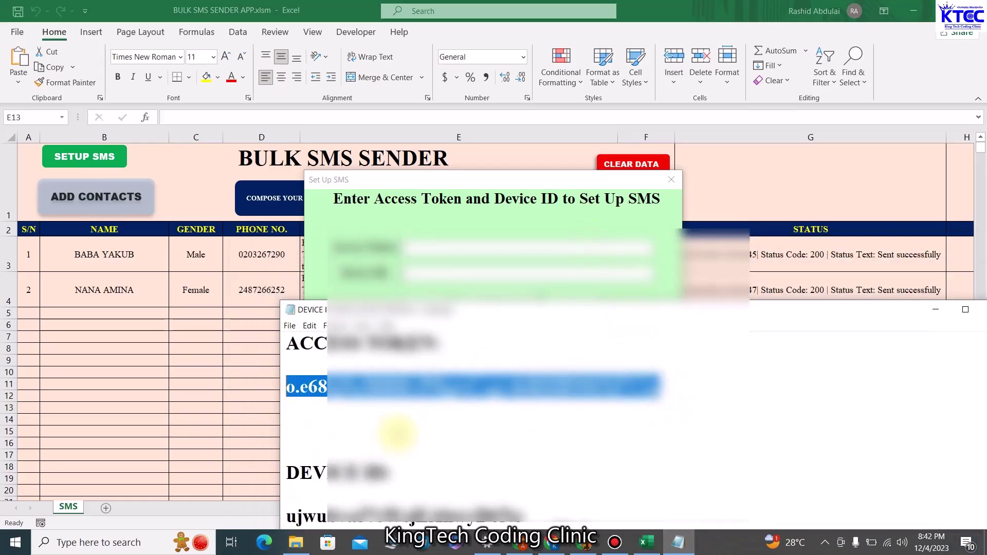
left_click(430, 250)
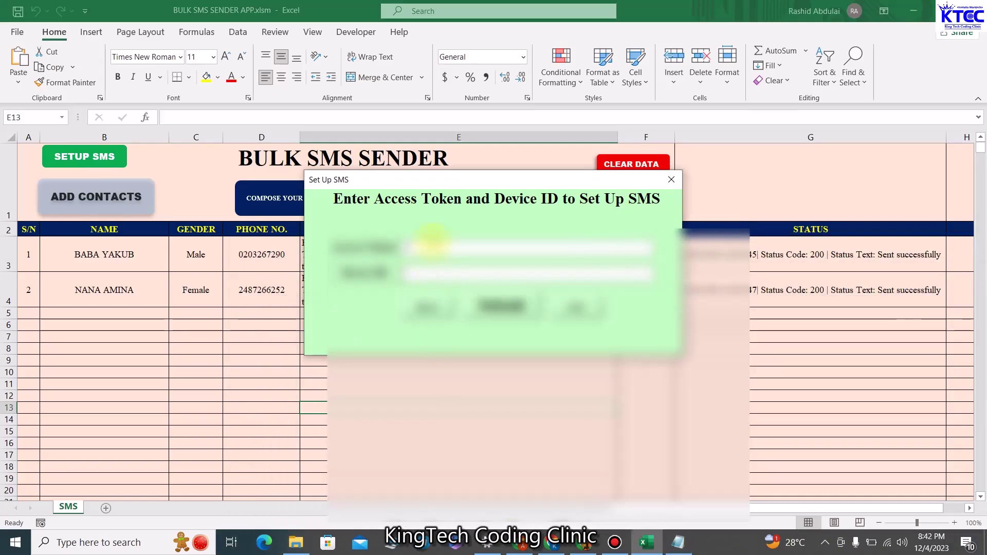
key("ctrl+v")
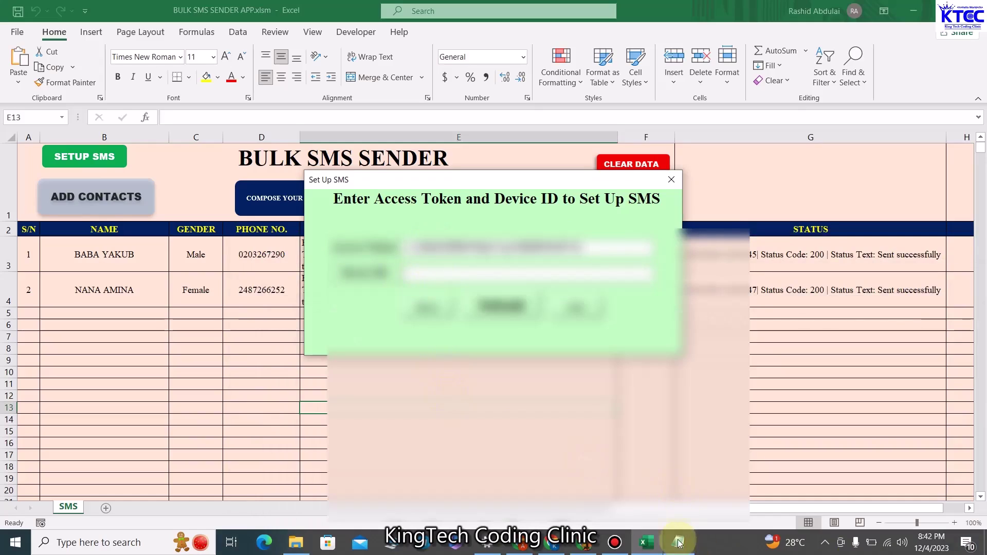
Paste the device ID from Notepad into the form's Device ID field
left_click(679, 543)
left_click_drag(529, 517, 286, 517)
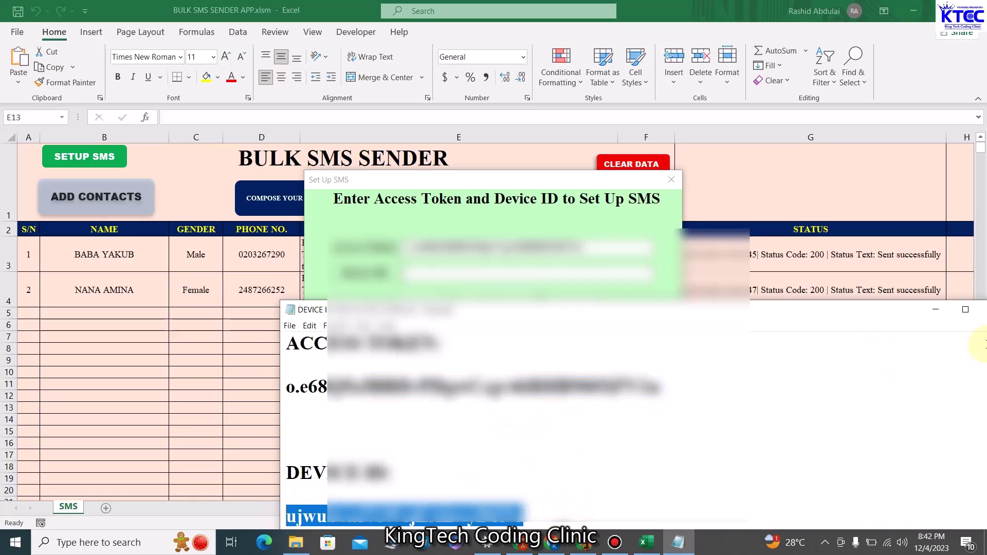
left_click(936, 310)
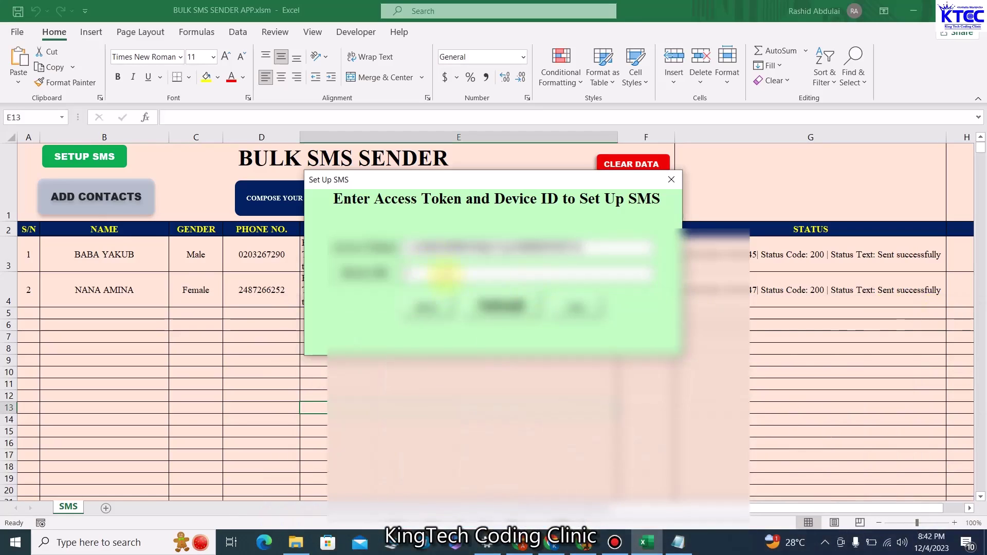
left_click(445, 273)
key("ctrl+v")
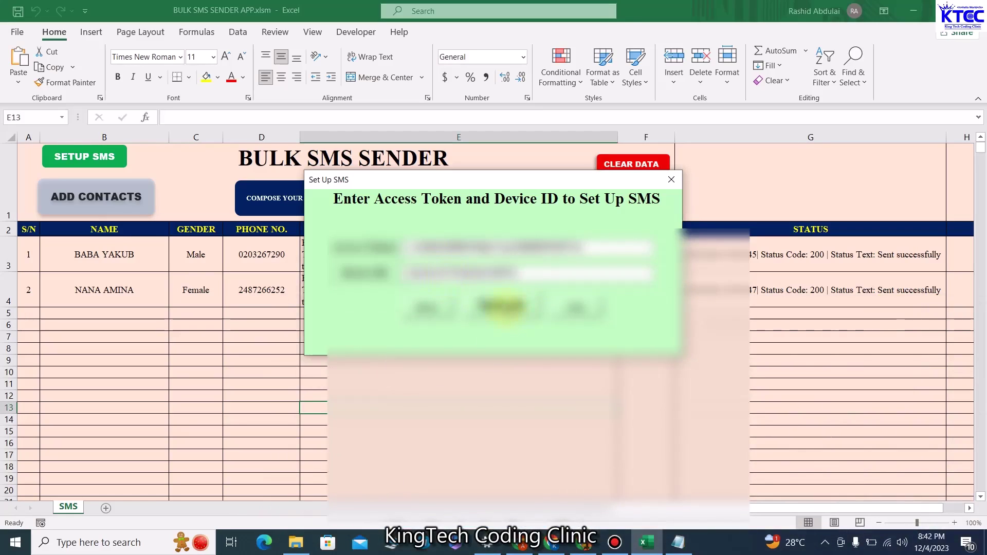
Submit the form, dismiss the already-set-up message, and close the Set Up SMS form
left_click(505, 307)
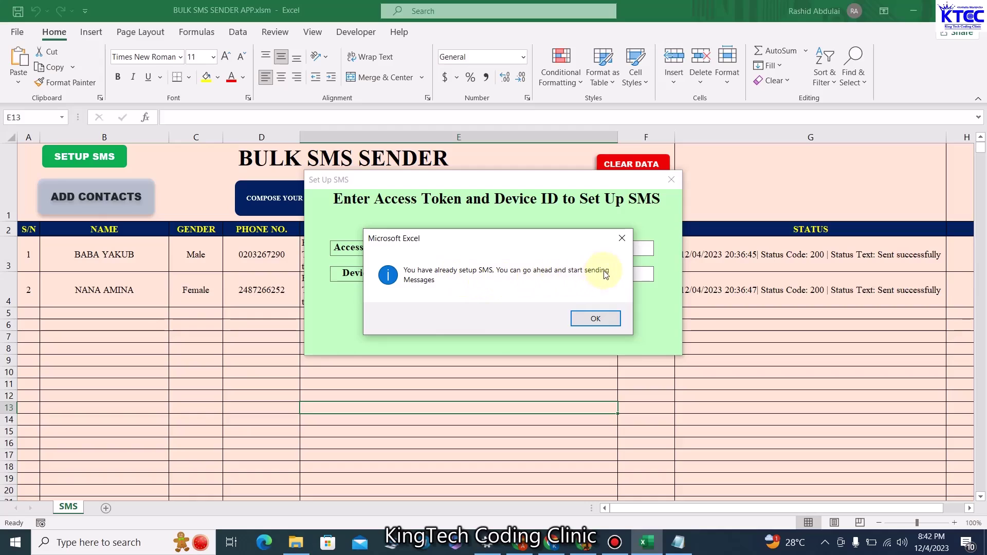
left_click(598, 319)
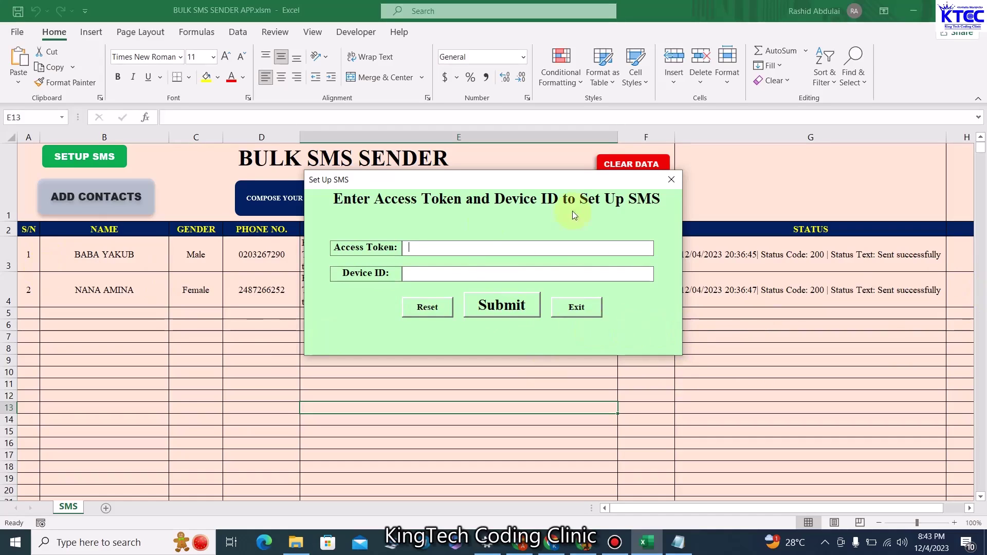
left_click(676, 183)
left_click(451, 347)
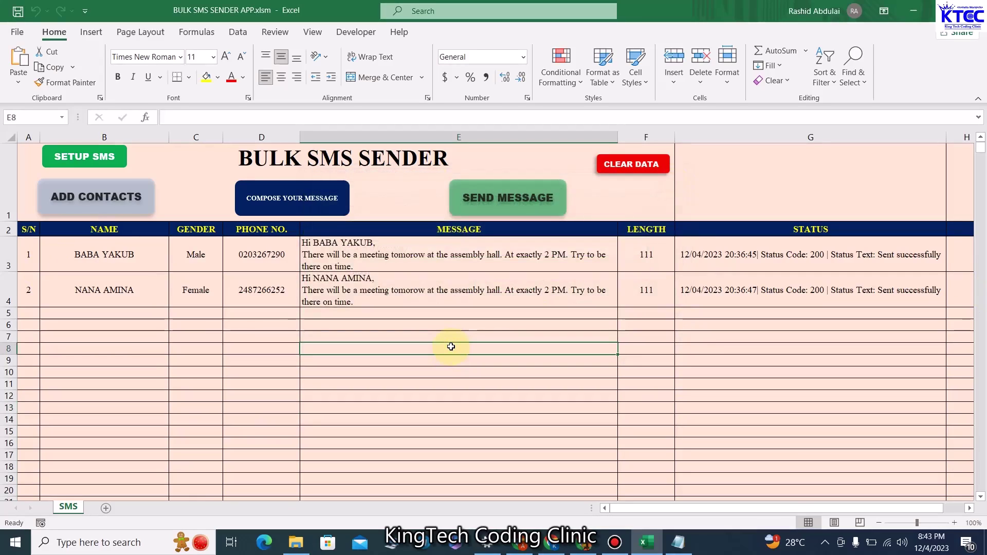